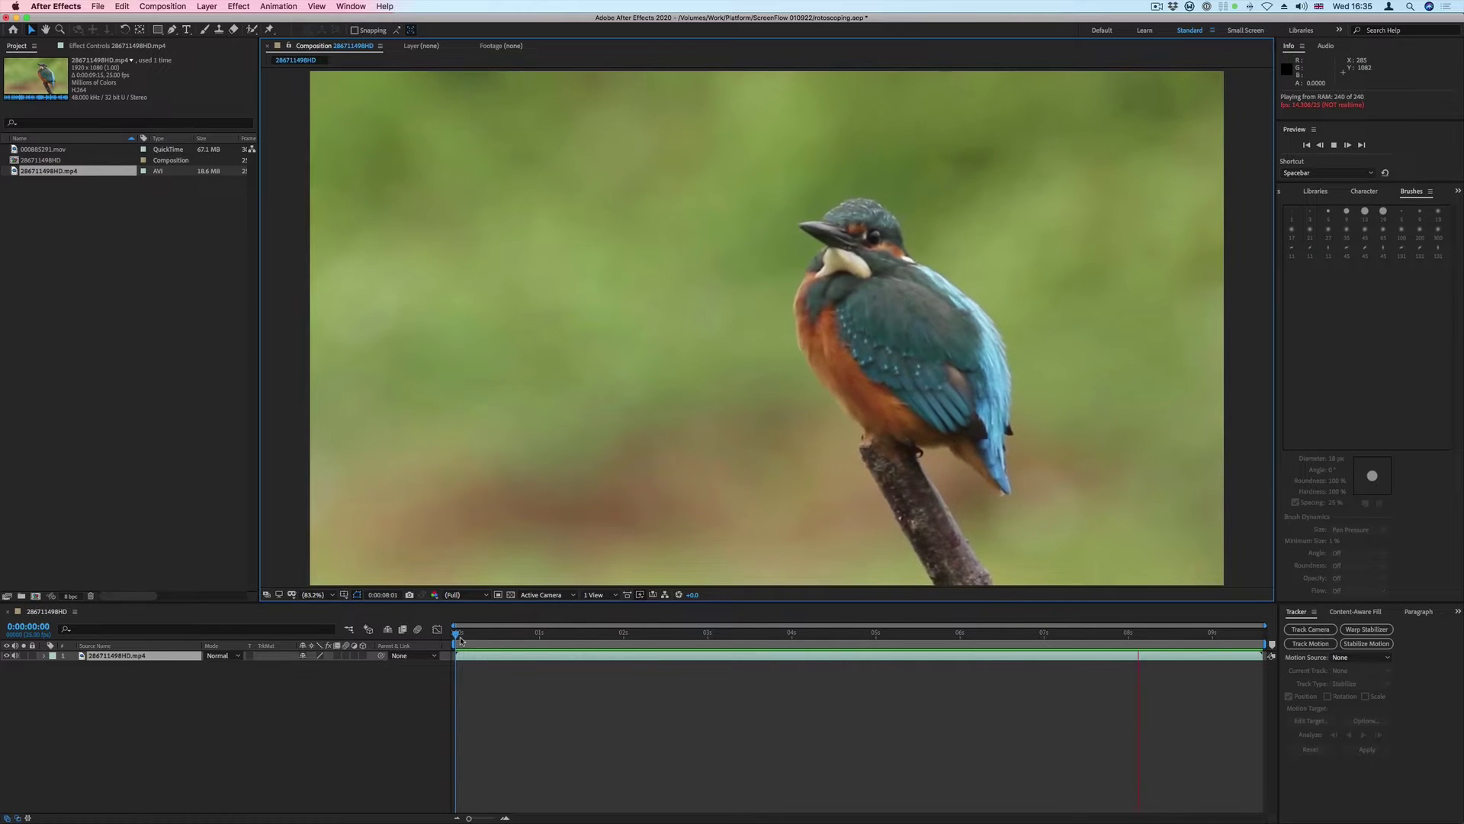
Stop playback and set the viewer to Full resolution with Fast Previews Off (Final Quality).
key("space")
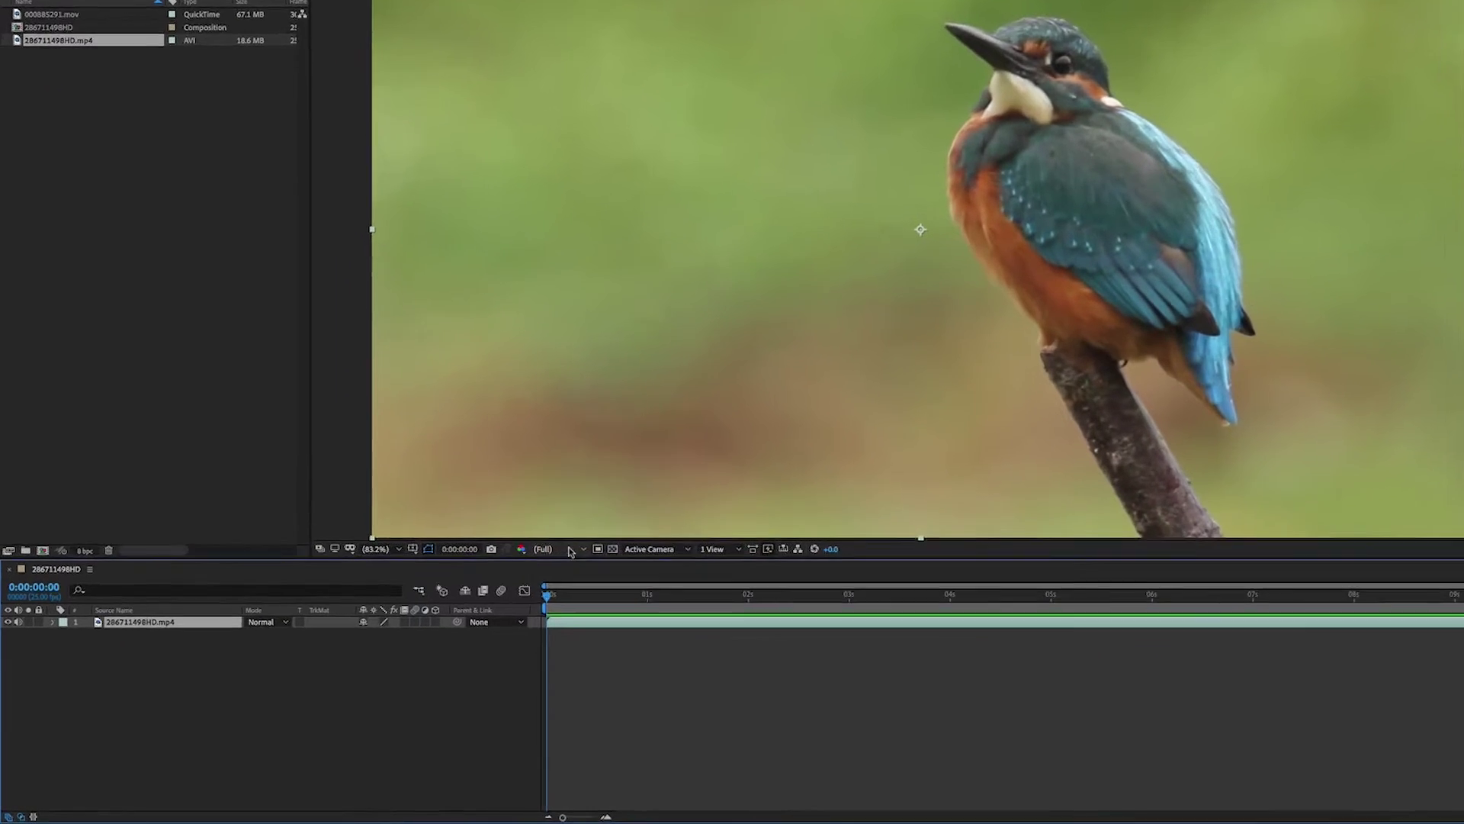
left_click(452, 595)
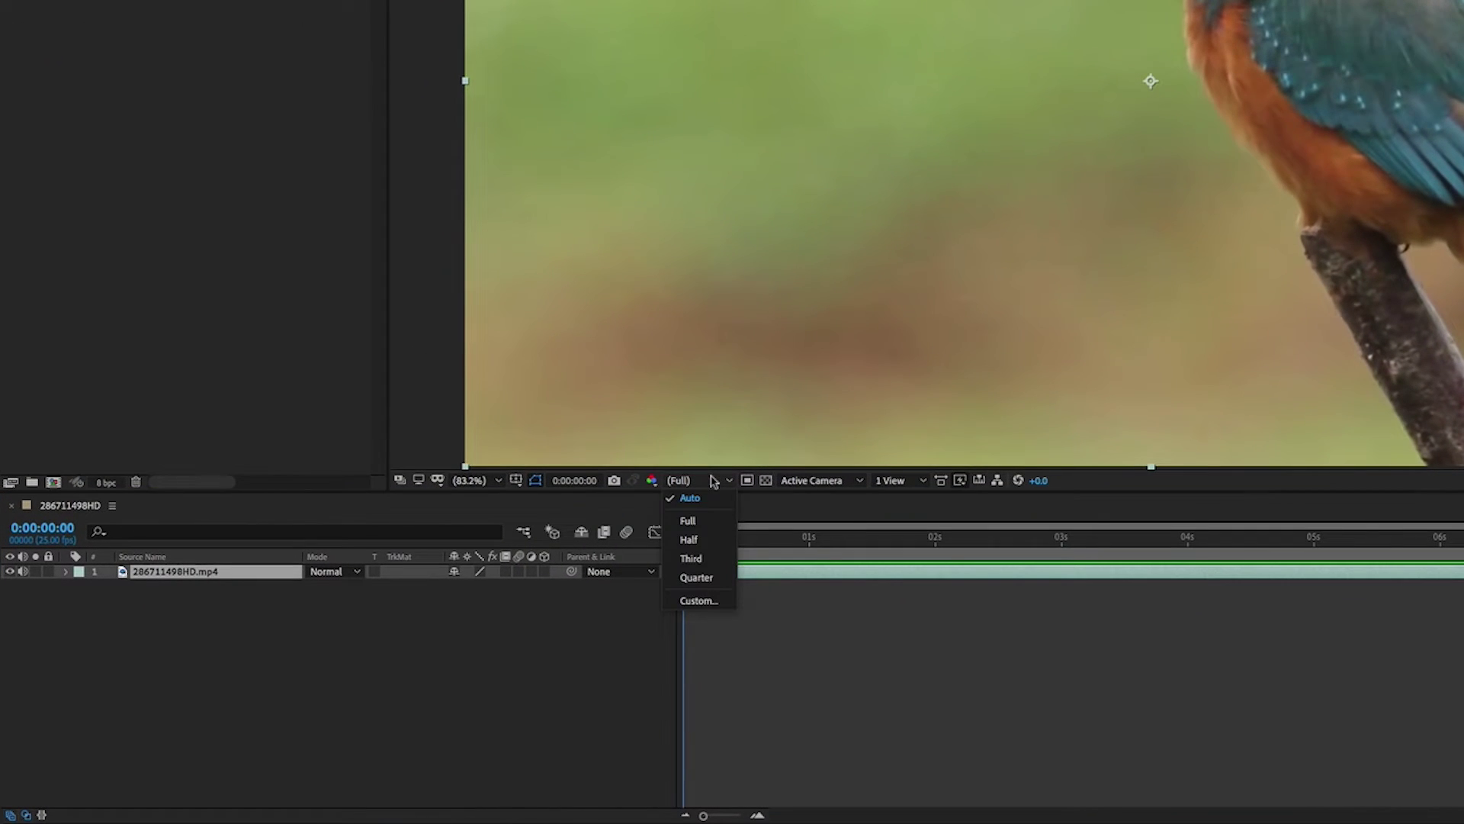
left_click(689, 521)
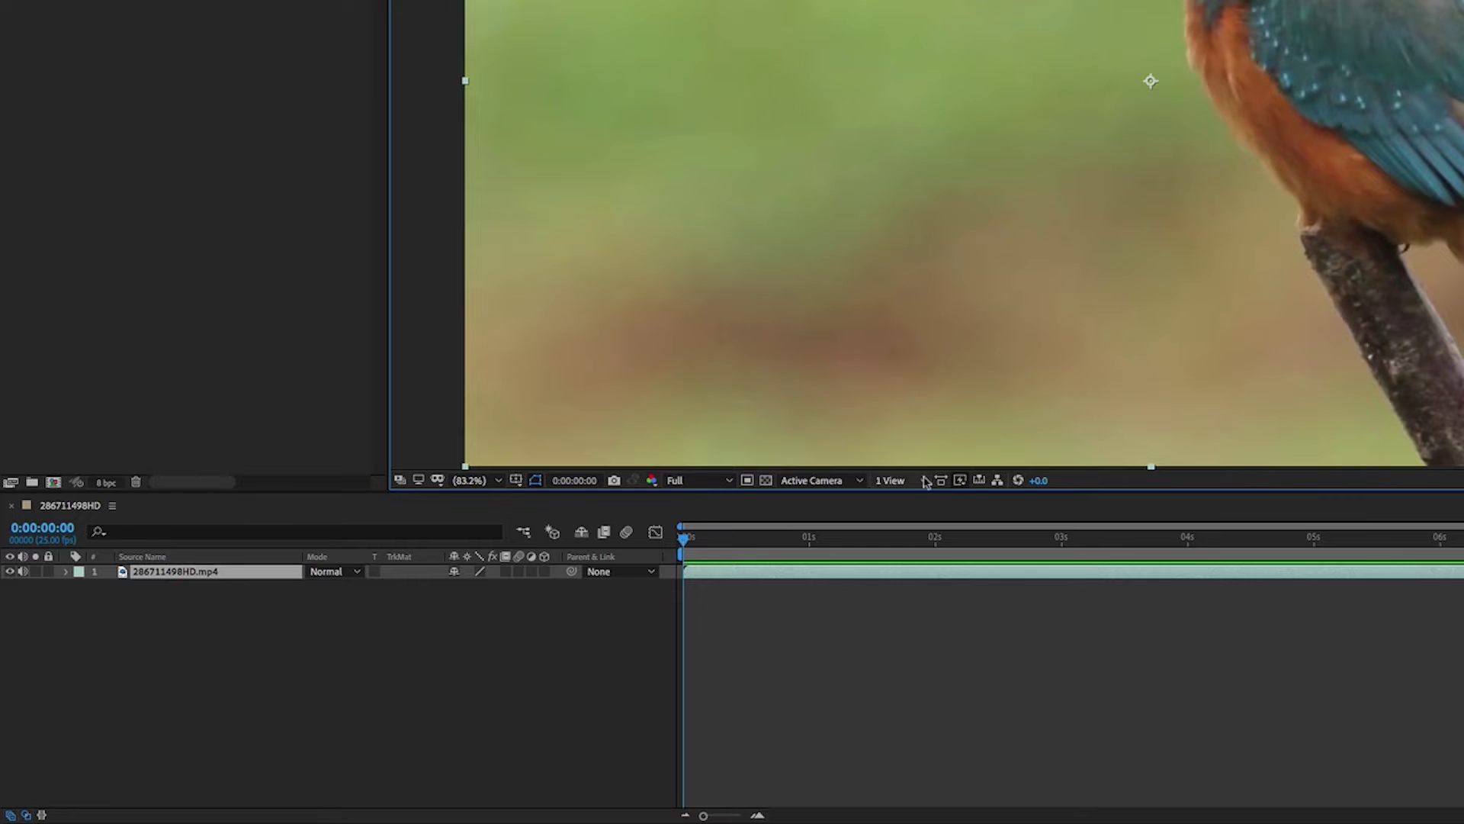
left_click(961, 482)
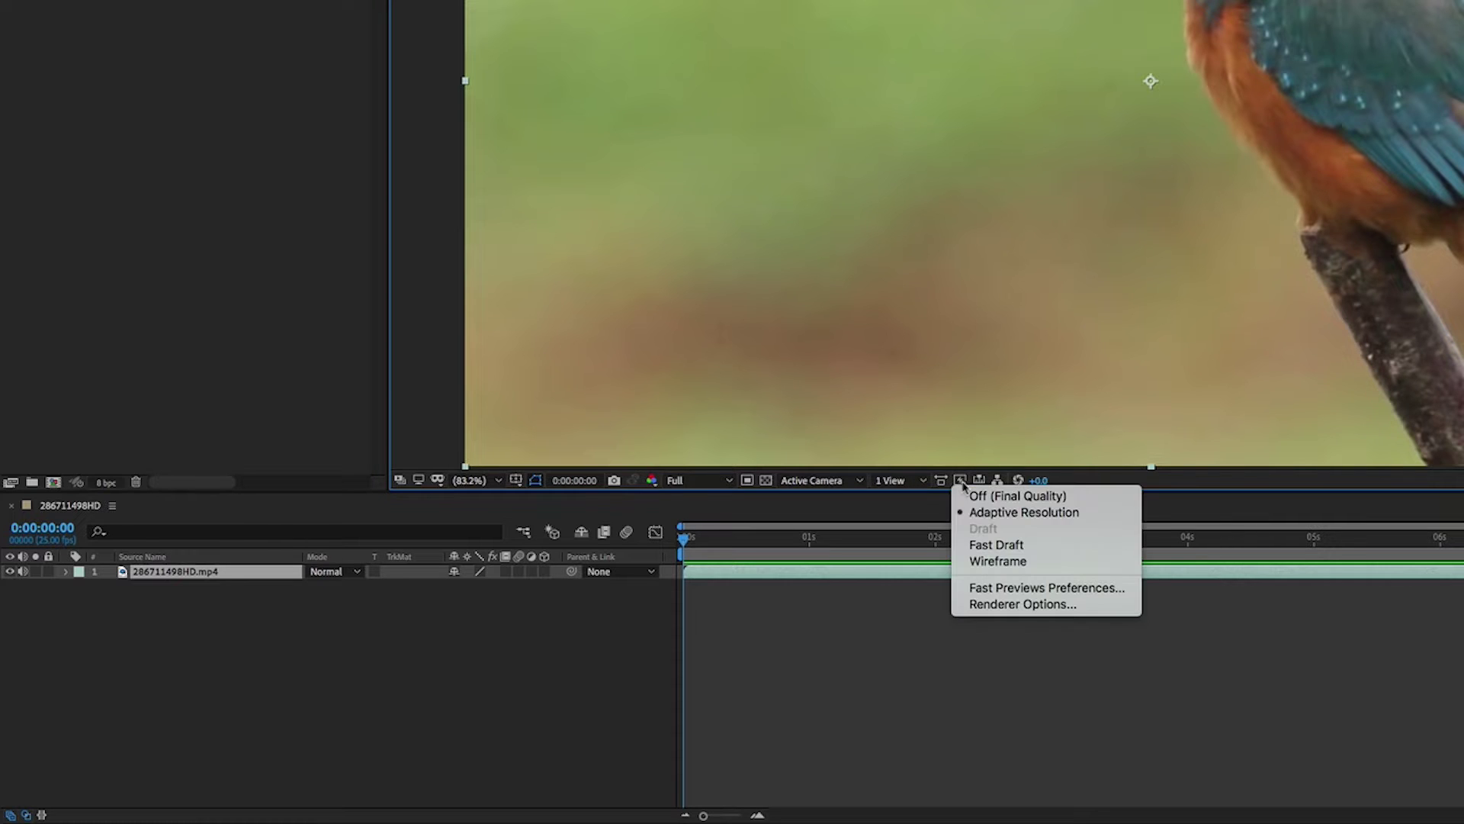
left_click(991, 497)
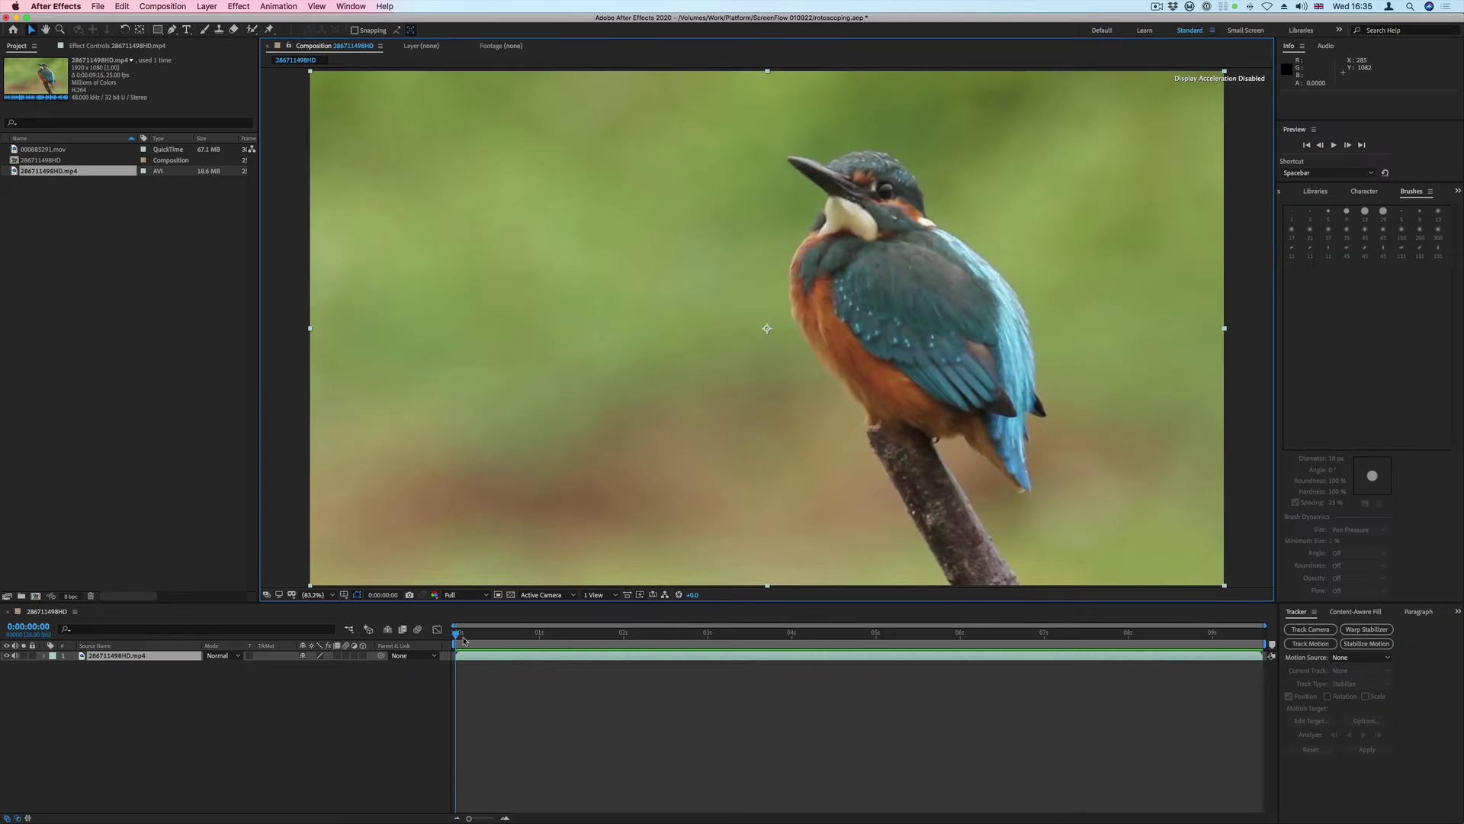
left_click(457, 637)
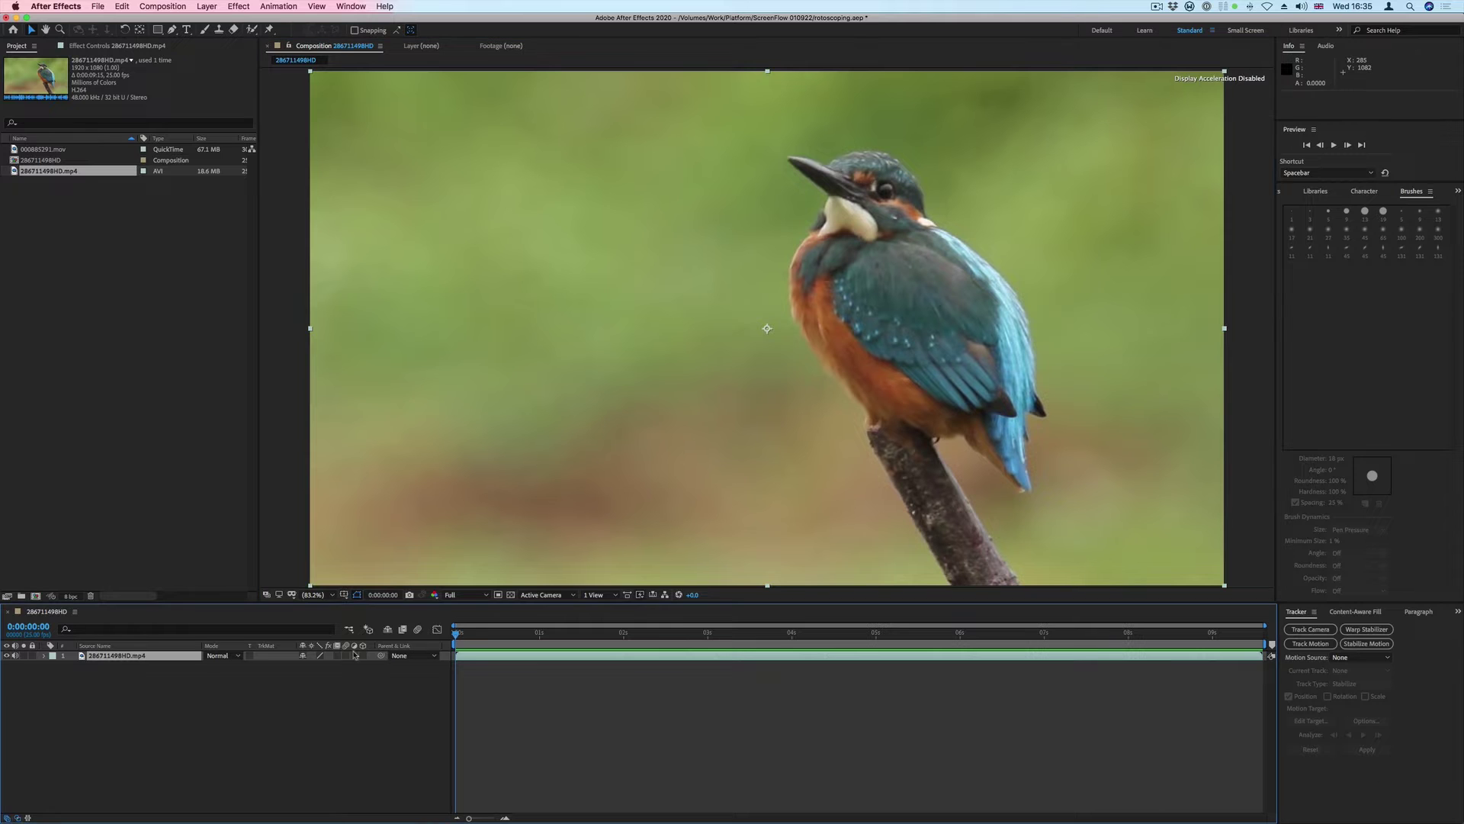
Open 286711498HD.mp4 in its Layer panel and select the Roto Brush tool.
double_click(174, 658)
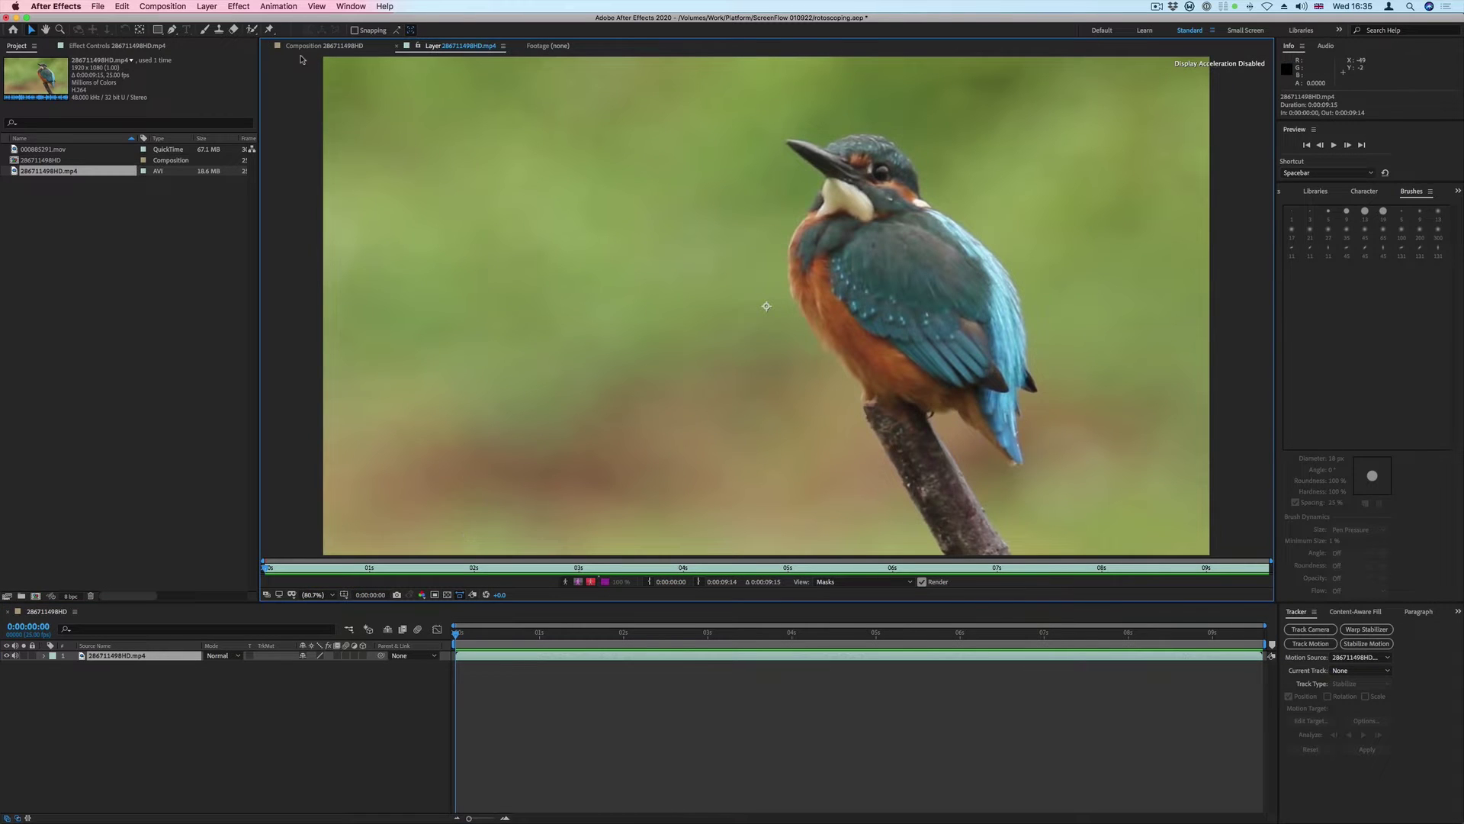
left_click(260, 32)
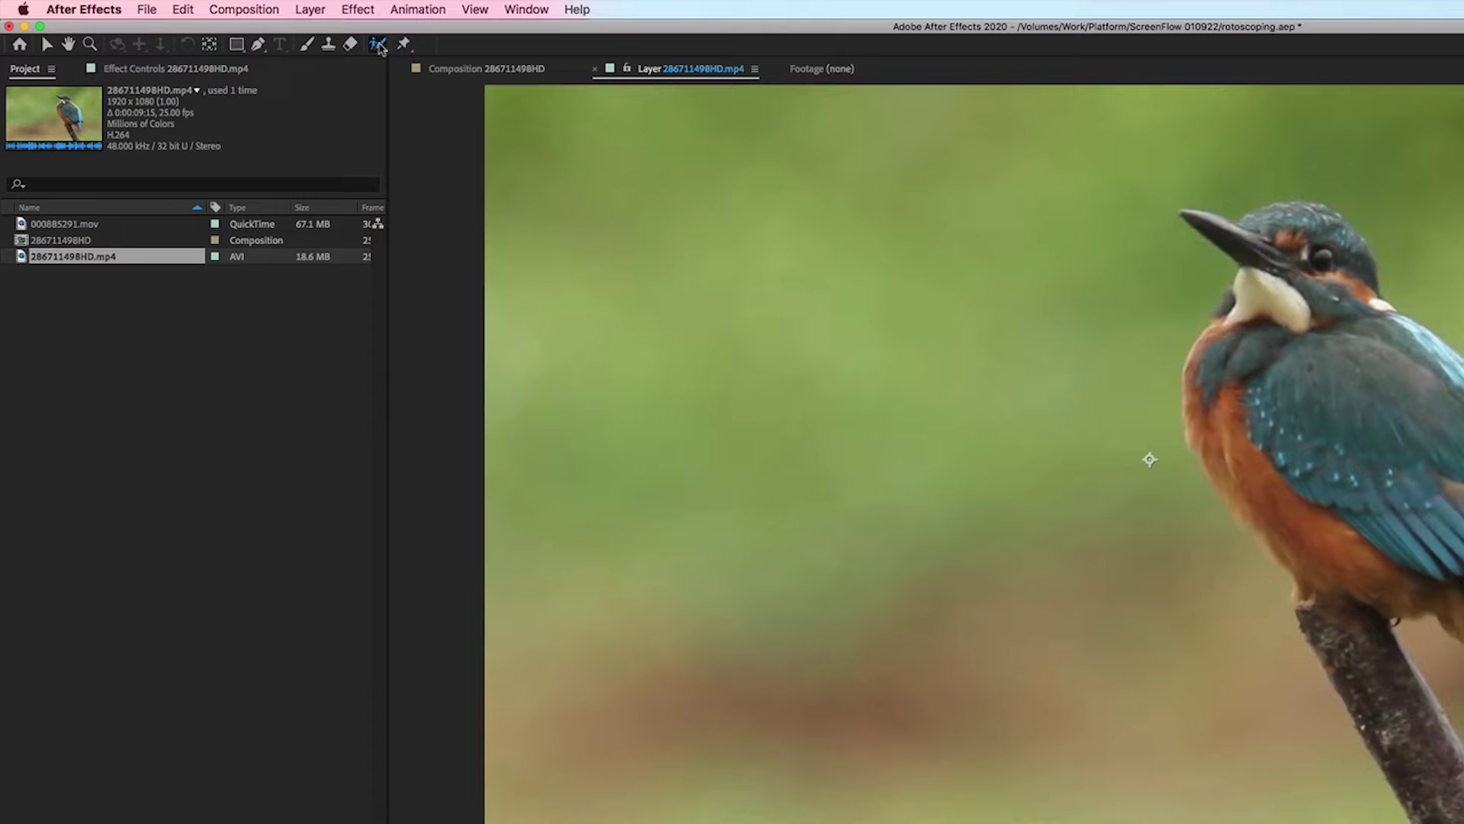
left_click(427, 44)
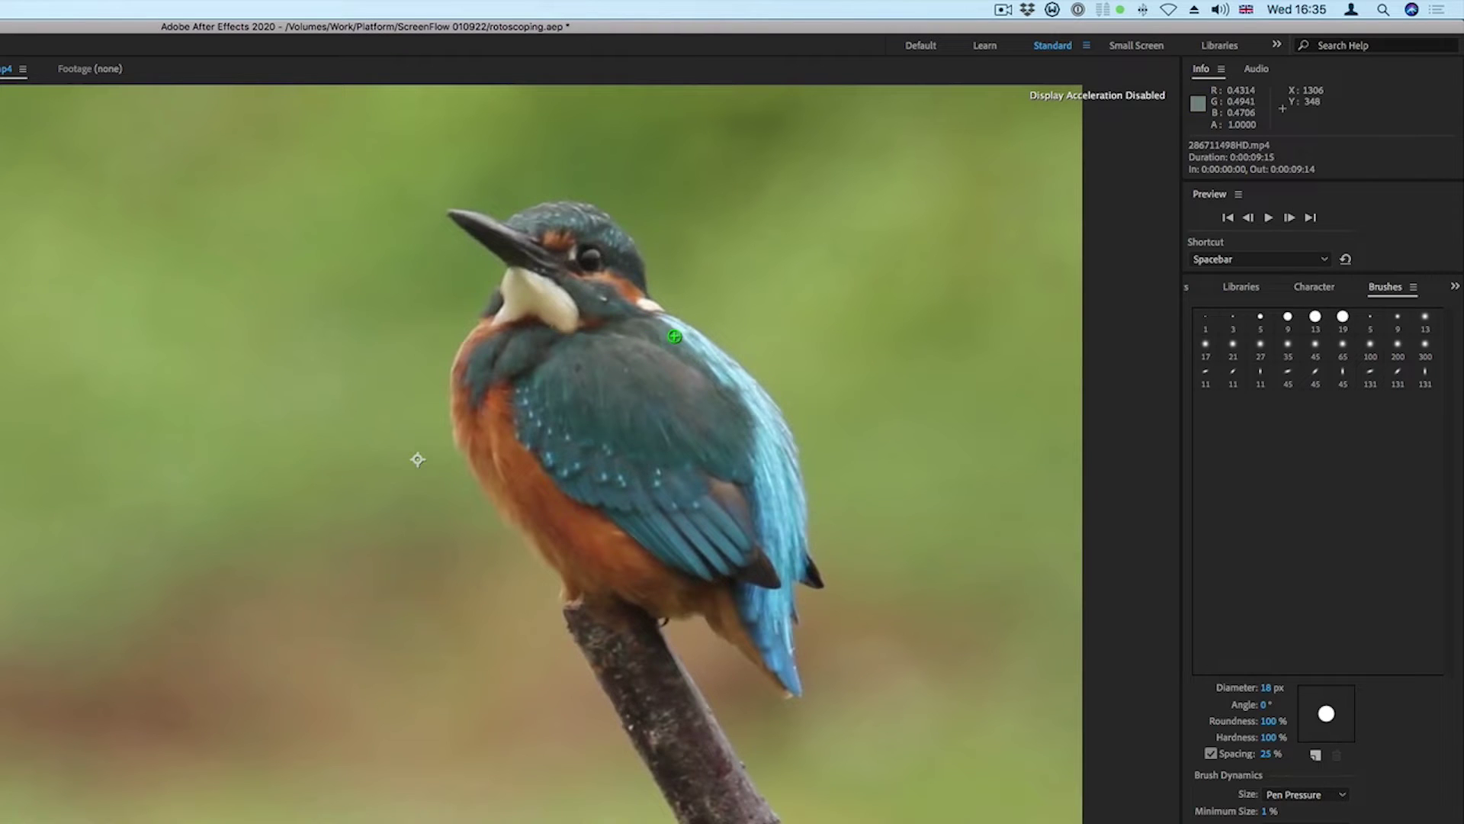
Set the brush Diameter to 35 px.
left_click(1267, 688)
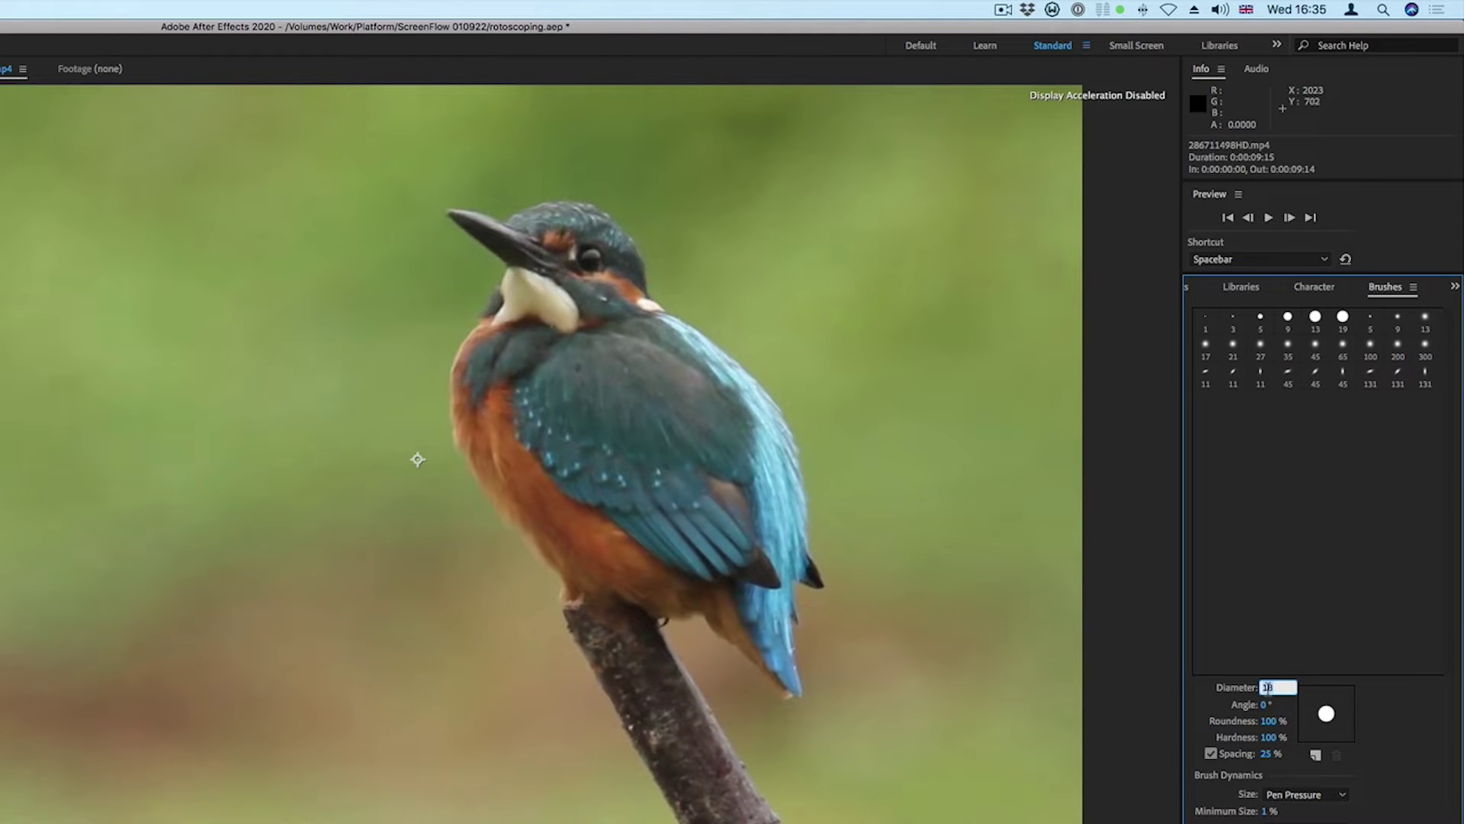
type("35")
key("Return")
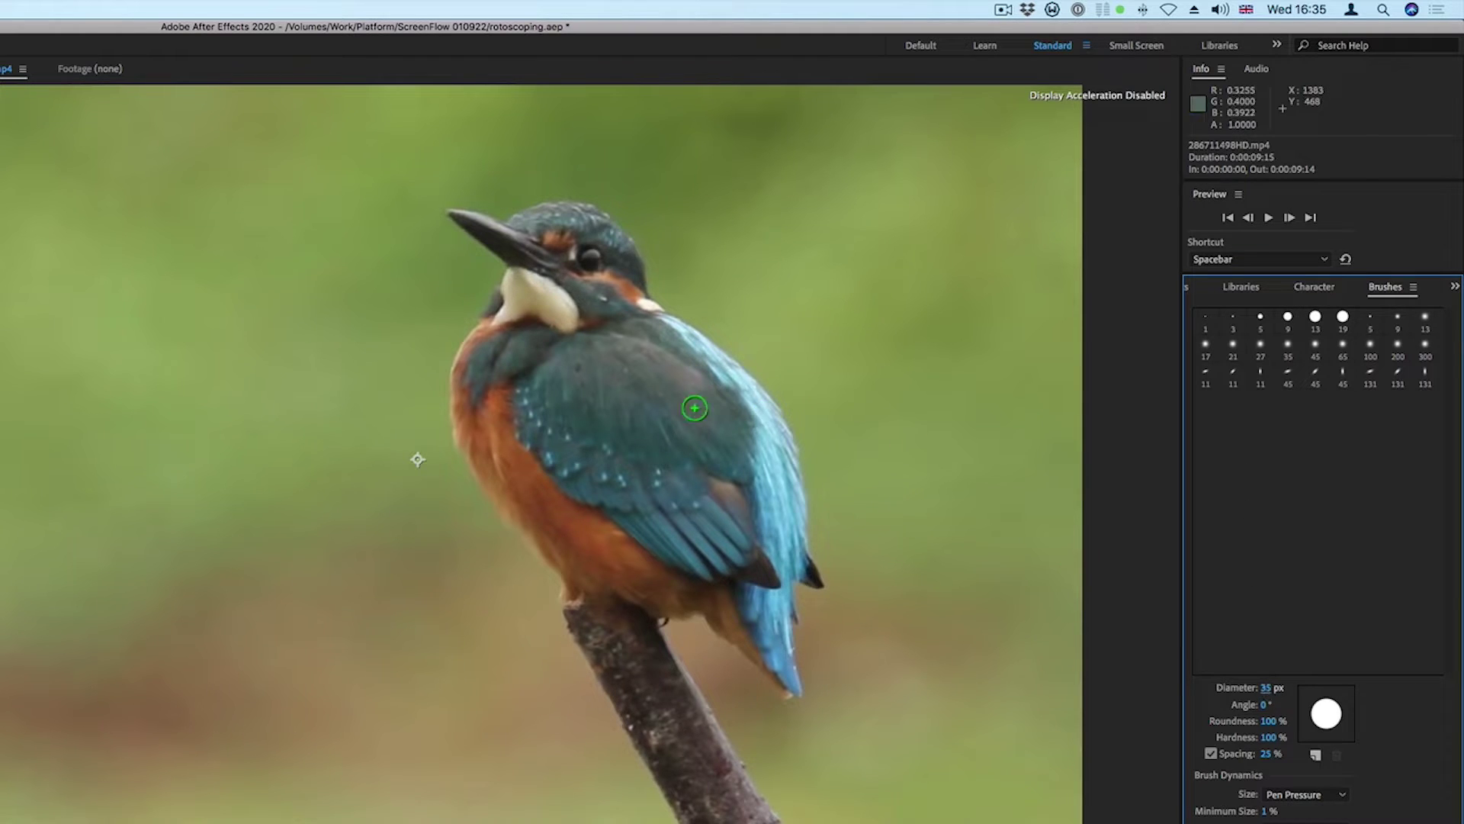
Paint Roto Brush strokes over the kingfisher's body, beak, crown, back, branch and throat.
mouse_move(577, 392)
left_mouse_down()
mouse_move(592, 523)
mouse_move(720, 804)
left_mouse_up()
left_click_drag(496, 221, 583, 395)
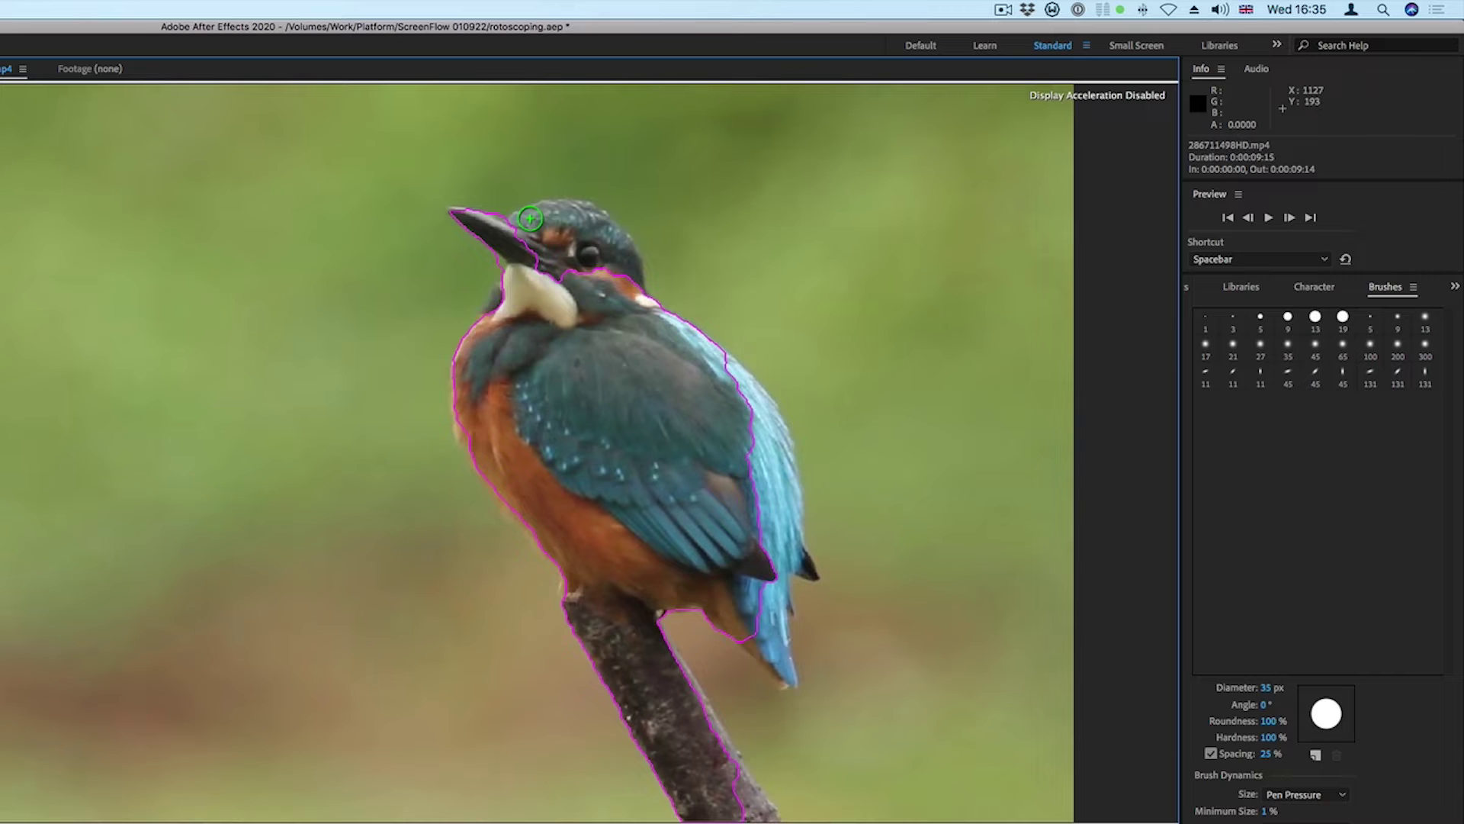
mouse_move(518, 220)
left_mouse_down()
mouse_move(603, 233)
mouse_move(620, 262)
left_mouse_up()
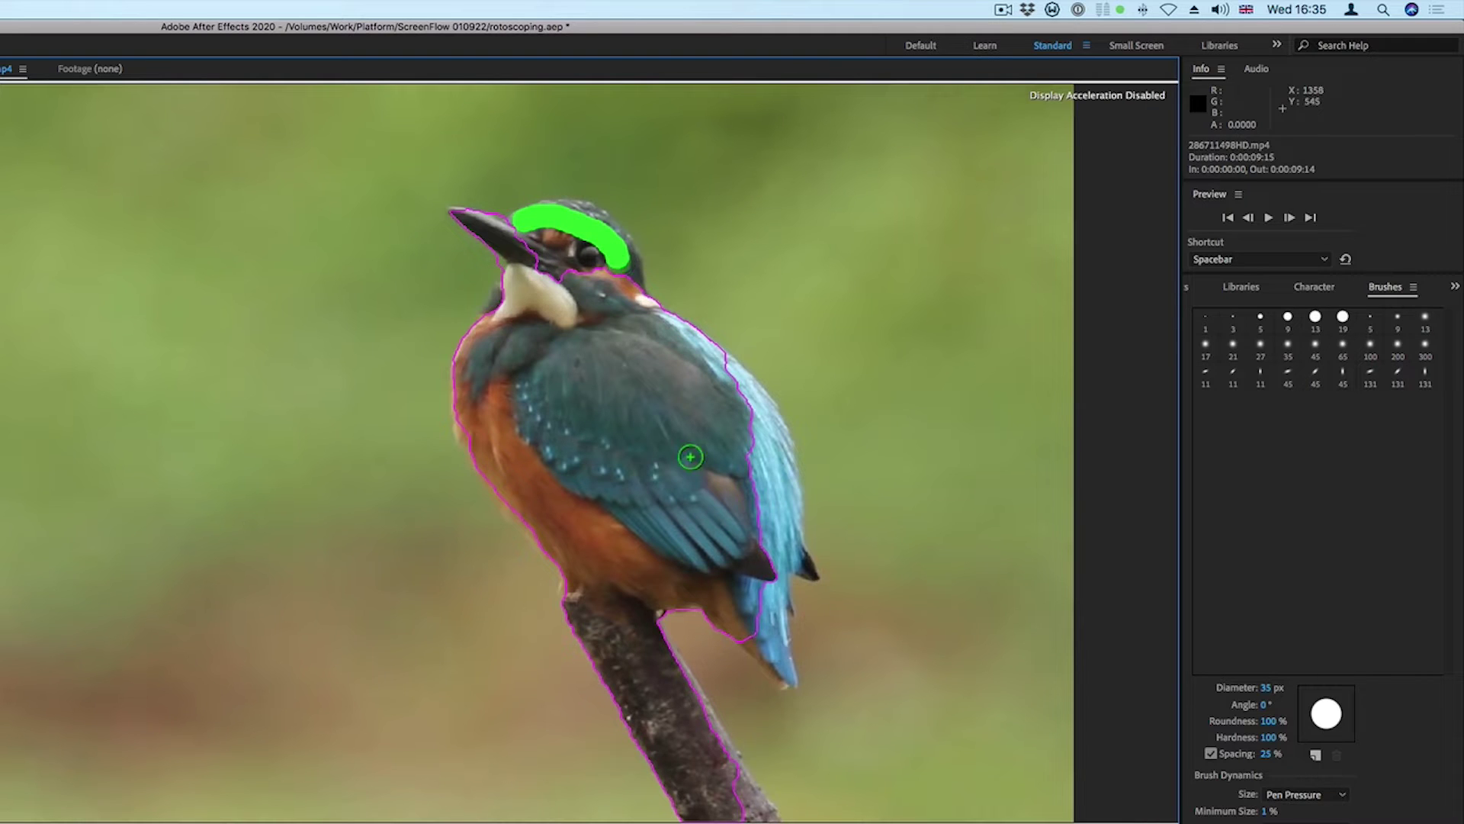
mouse_move(736, 375)
left_mouse_down()
mouse_move(780, 501)
mouse_move(779, 655)
left_mouse_up()
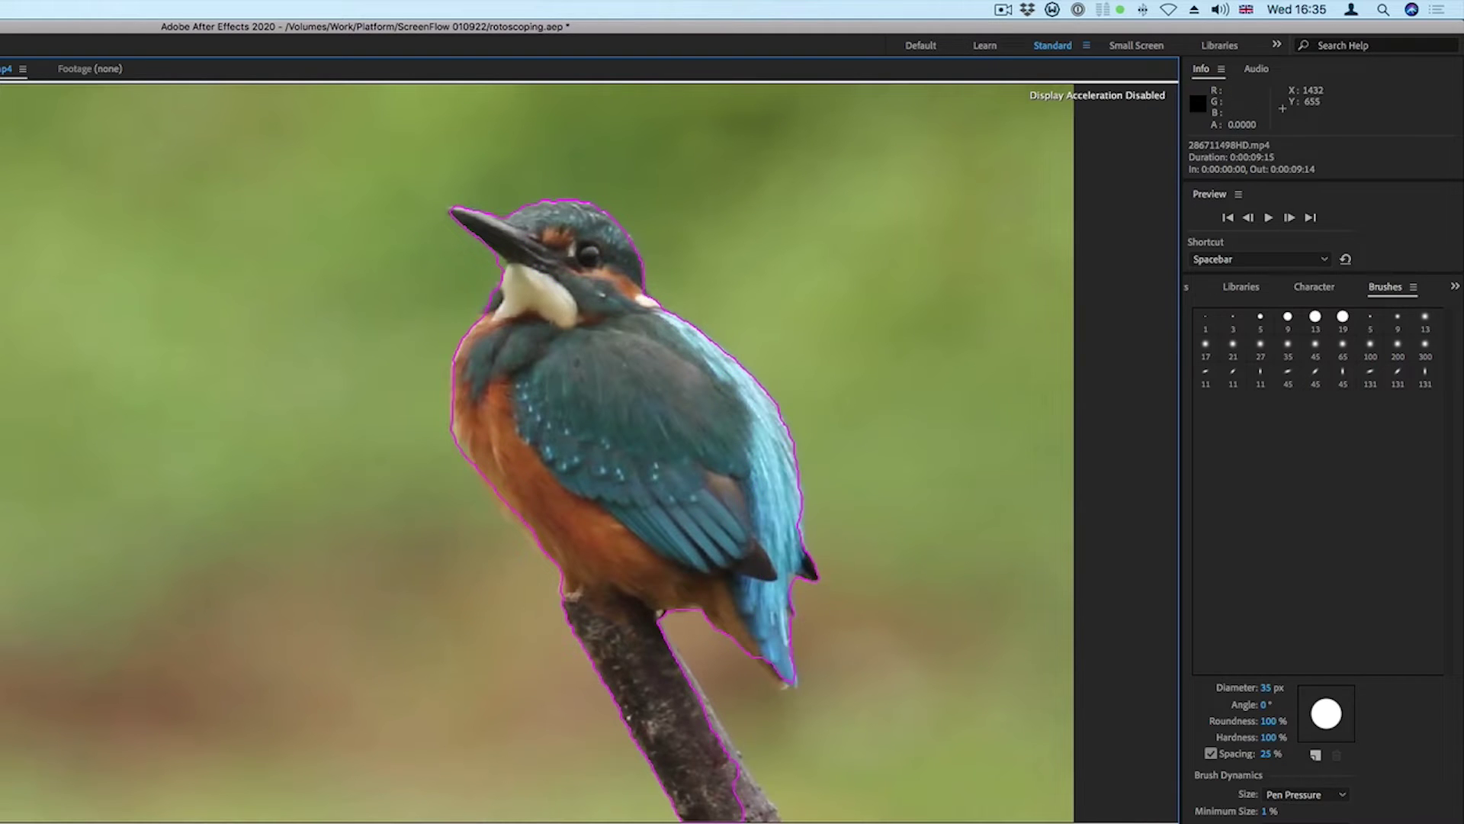
mouse_move(688, 707)
left_mouse_down()
mouse_move(778, 816)
mouse_move(775, 794)
mouse_move(789, 809)
left_mouse_up()
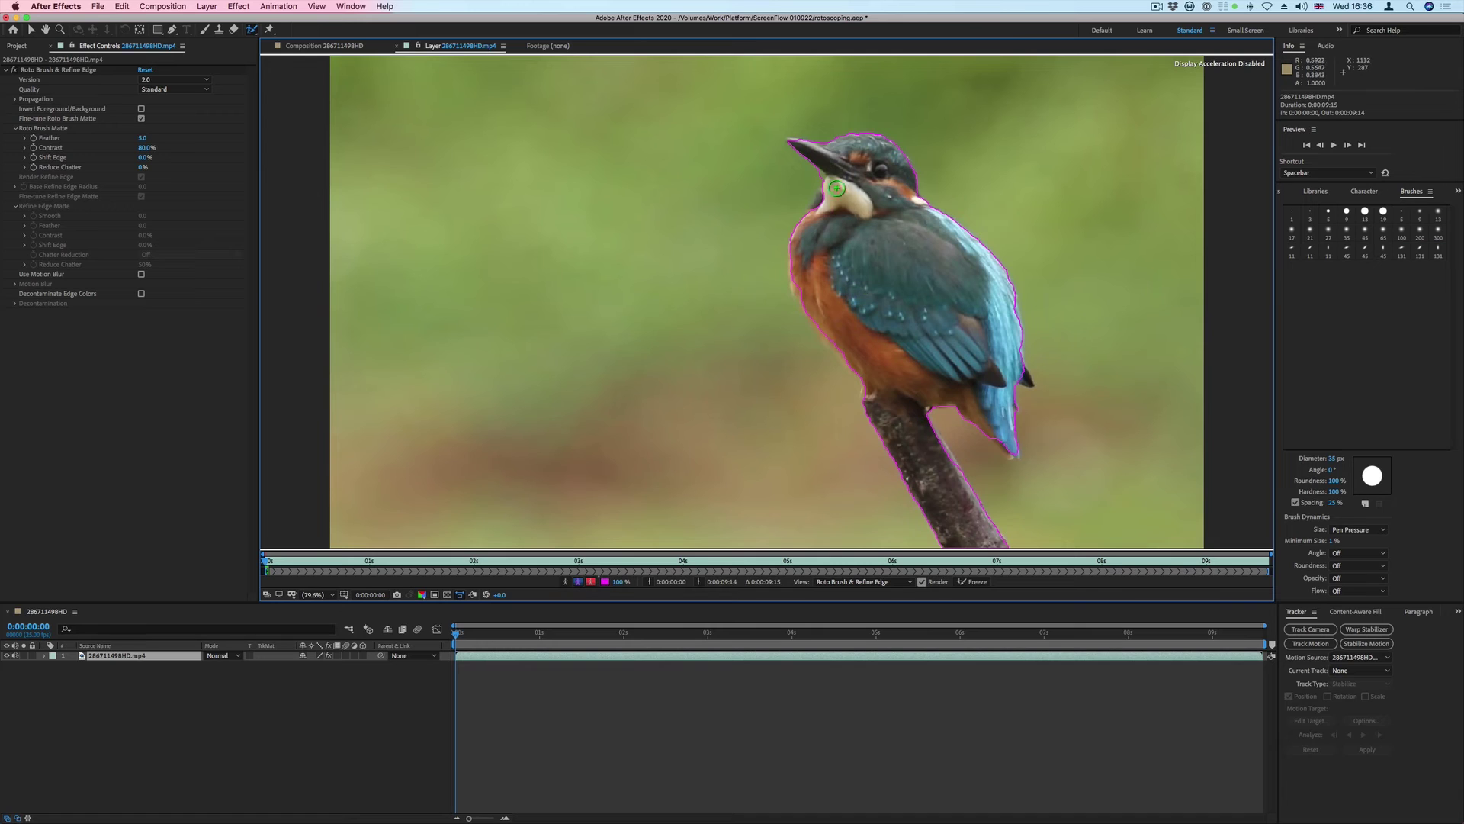
left_click_drag(835, 187, 819, 221)
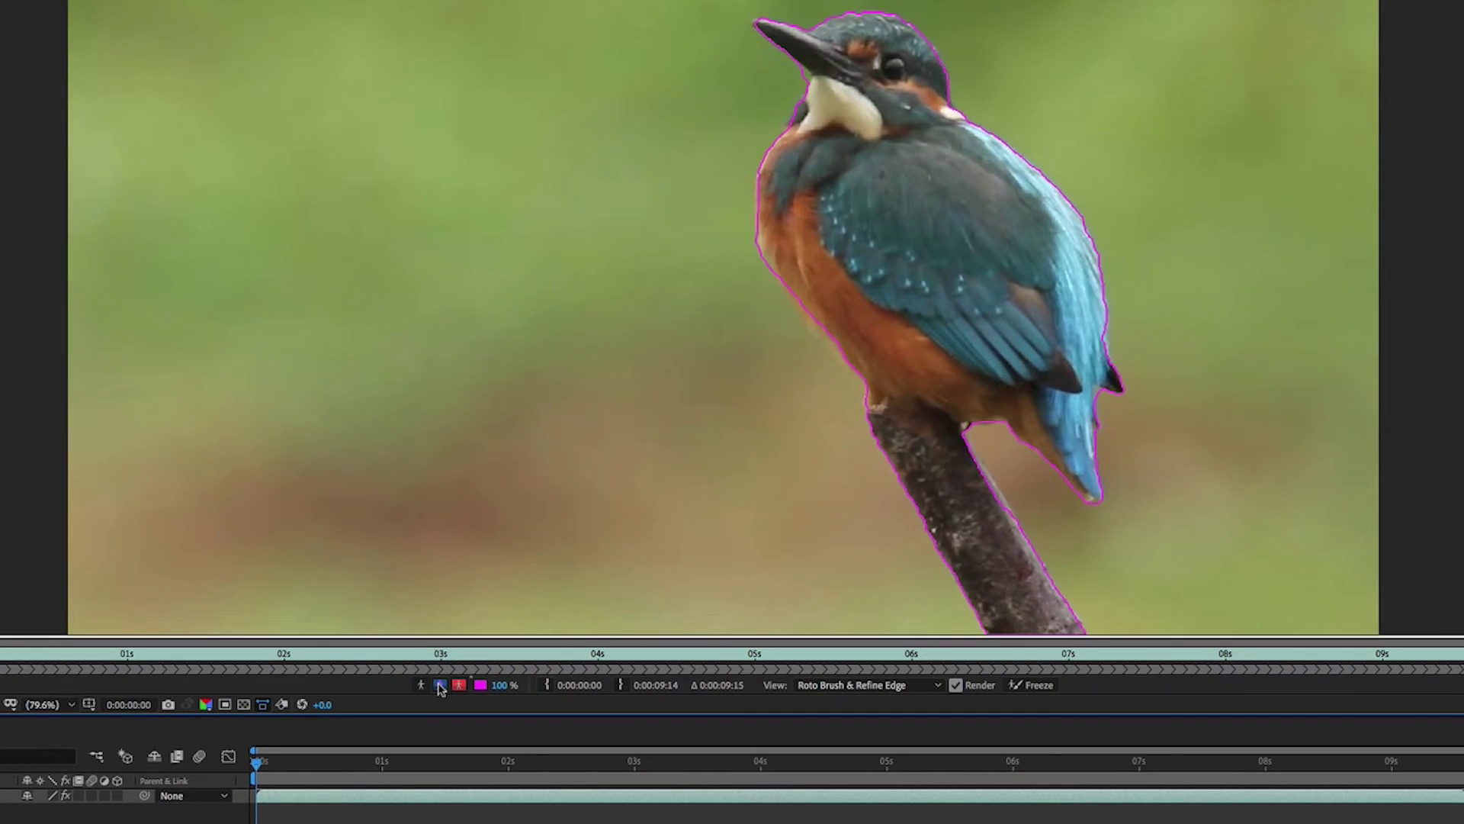
Check the matte in Alpha, Alpha Overlay and Alpha Boundary views.
left_click(578, 582)
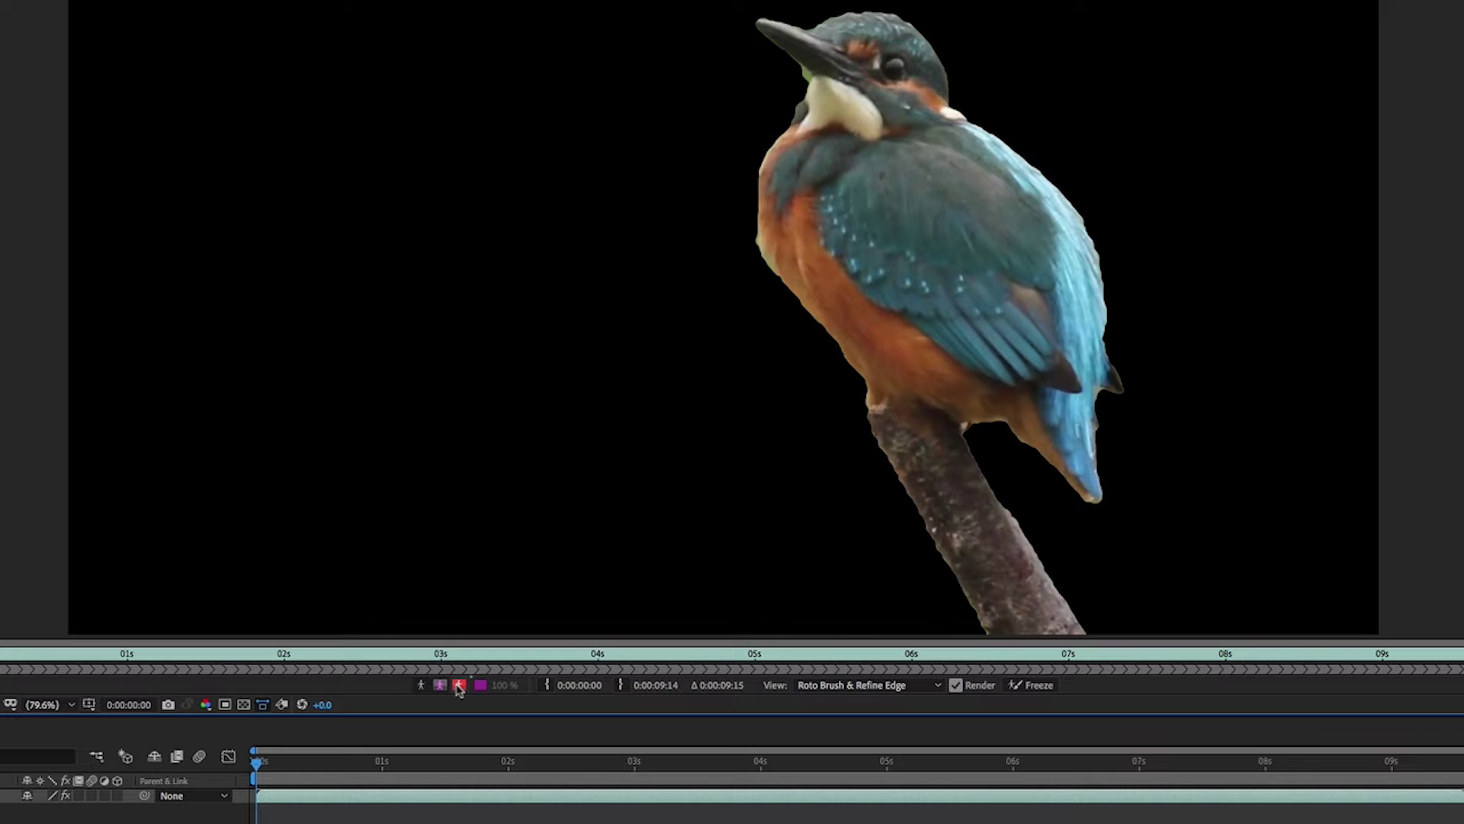
left_click(459, 685)
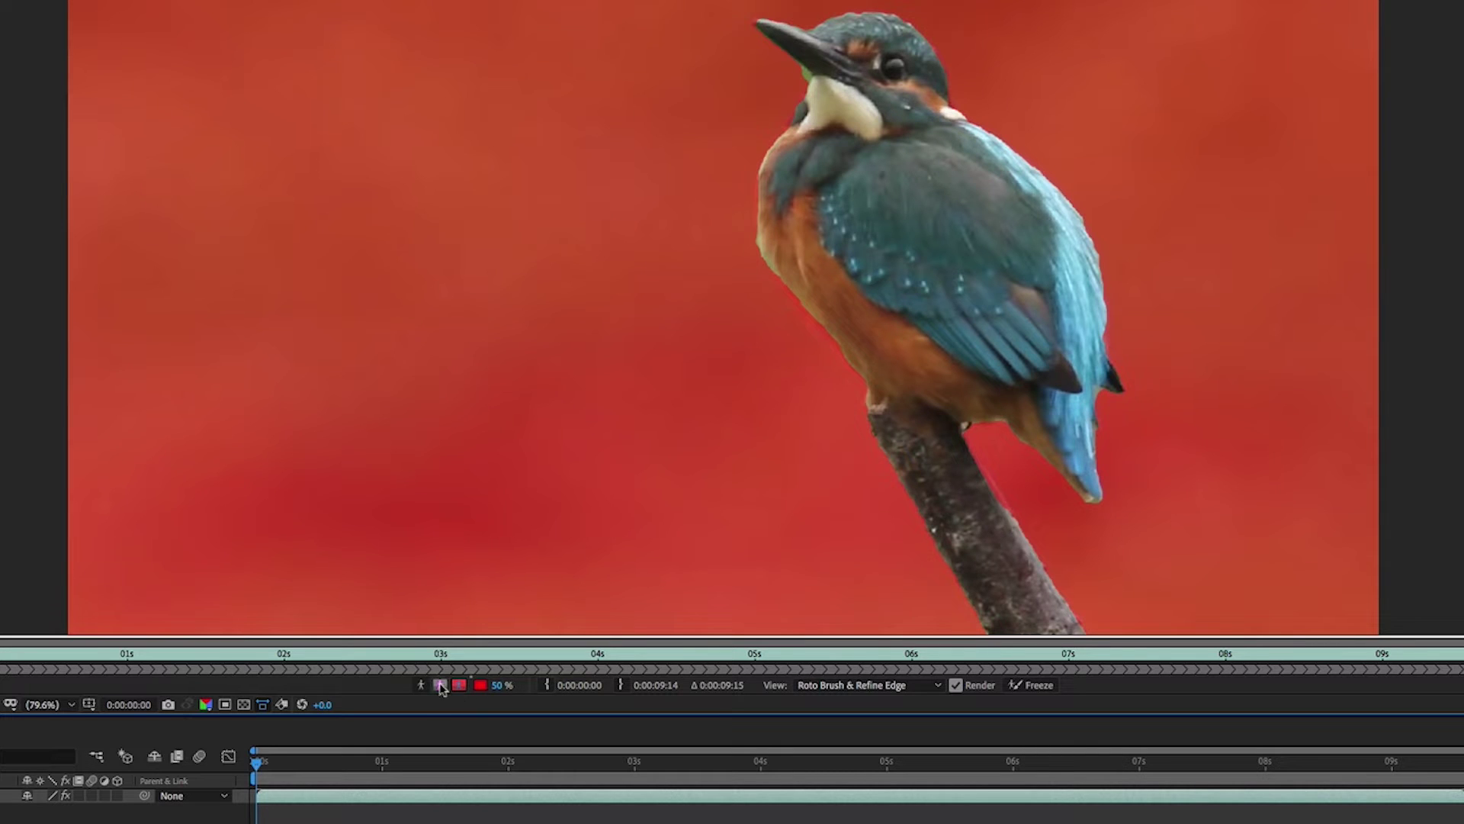
left_click(420, 685)
left_click(440, 684)
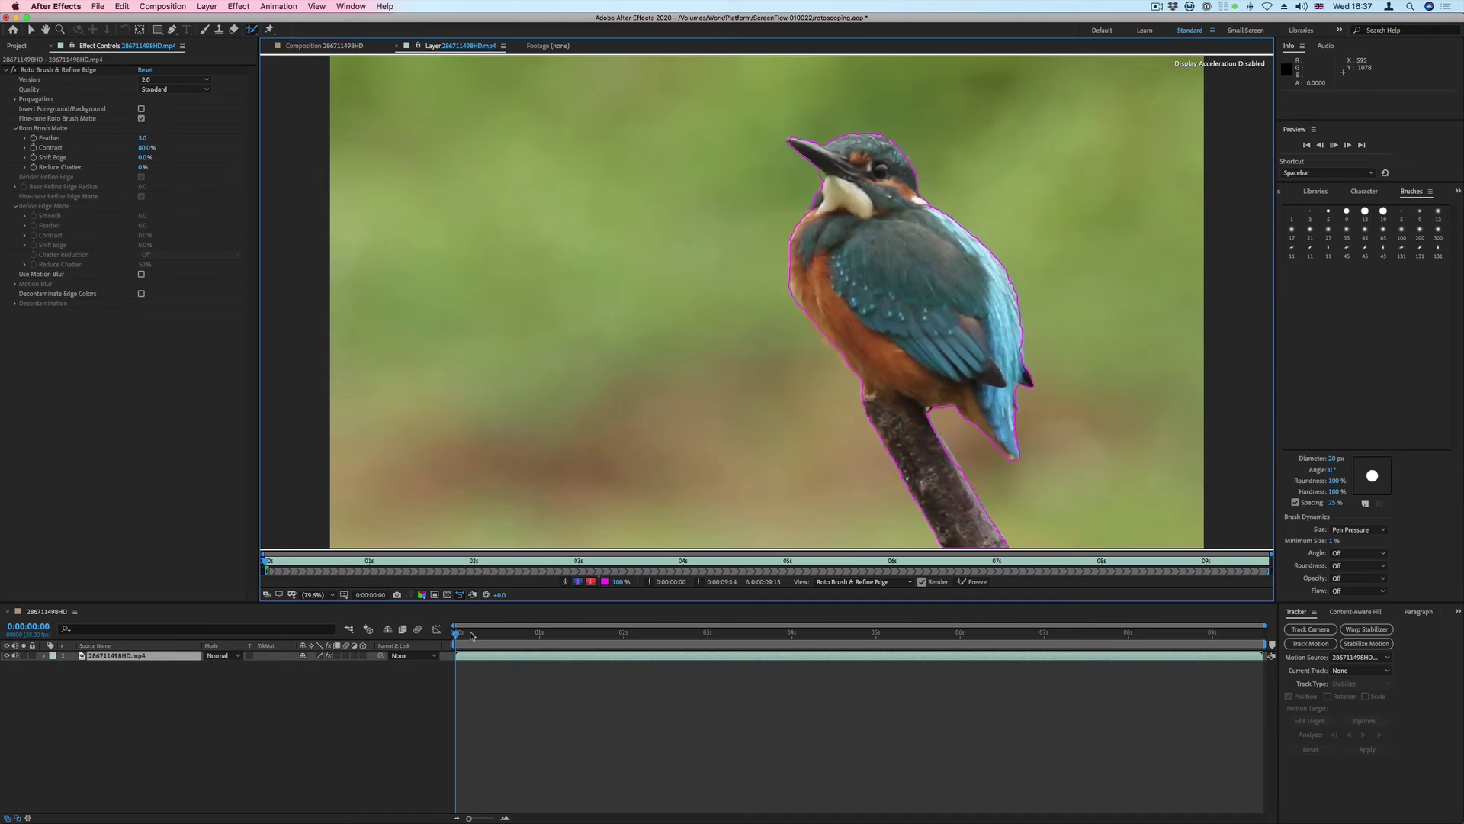
Propagate the roto outline by playing the clip, adding the missed beak mid-way.
key("space")
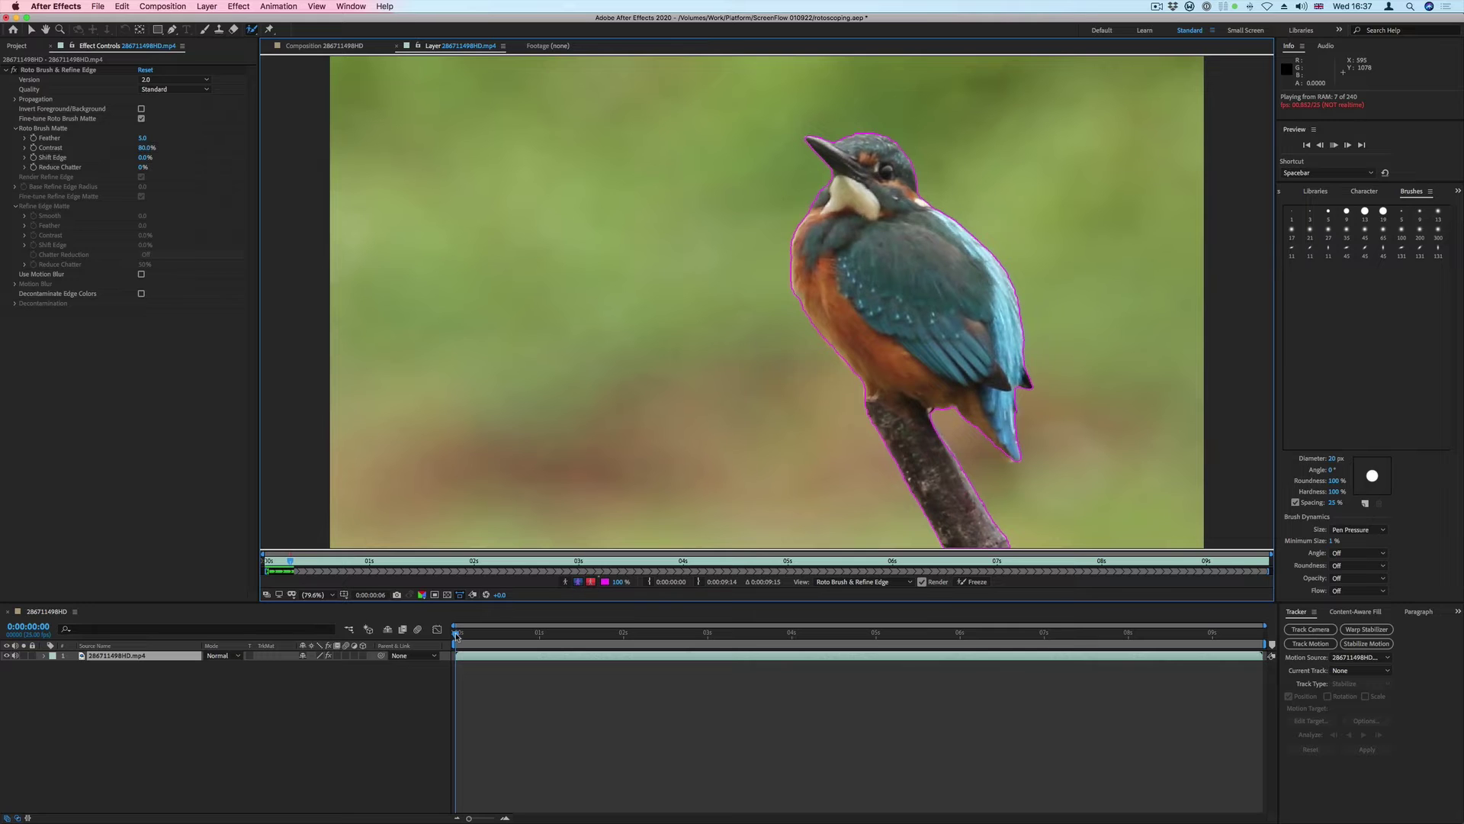
key("space")
left_click_drag(787, 172, 713, 183)
key("space")
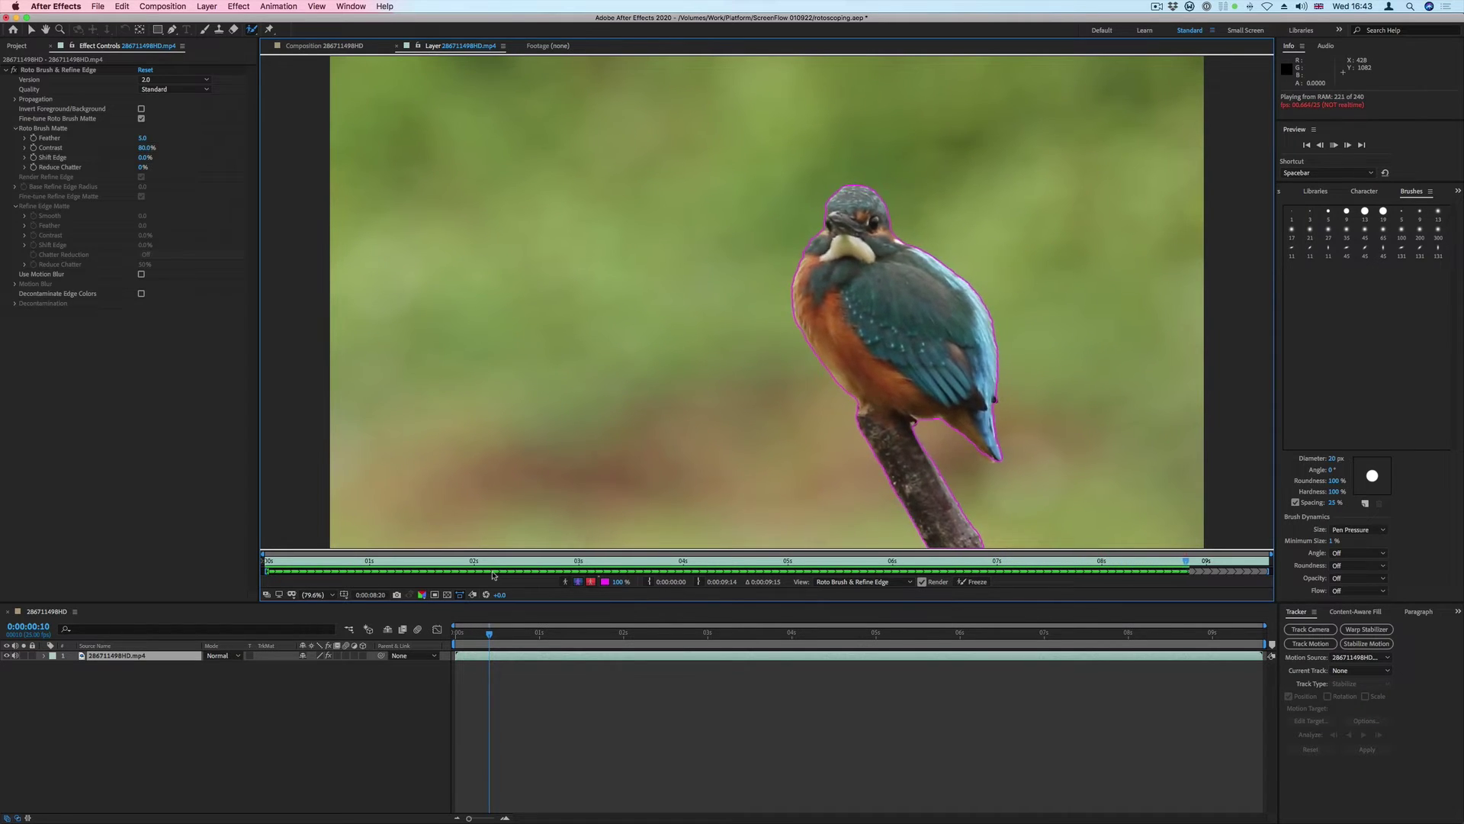
Stop playback and set the Roto Brush Matte Feather to 2.0.
key("space")
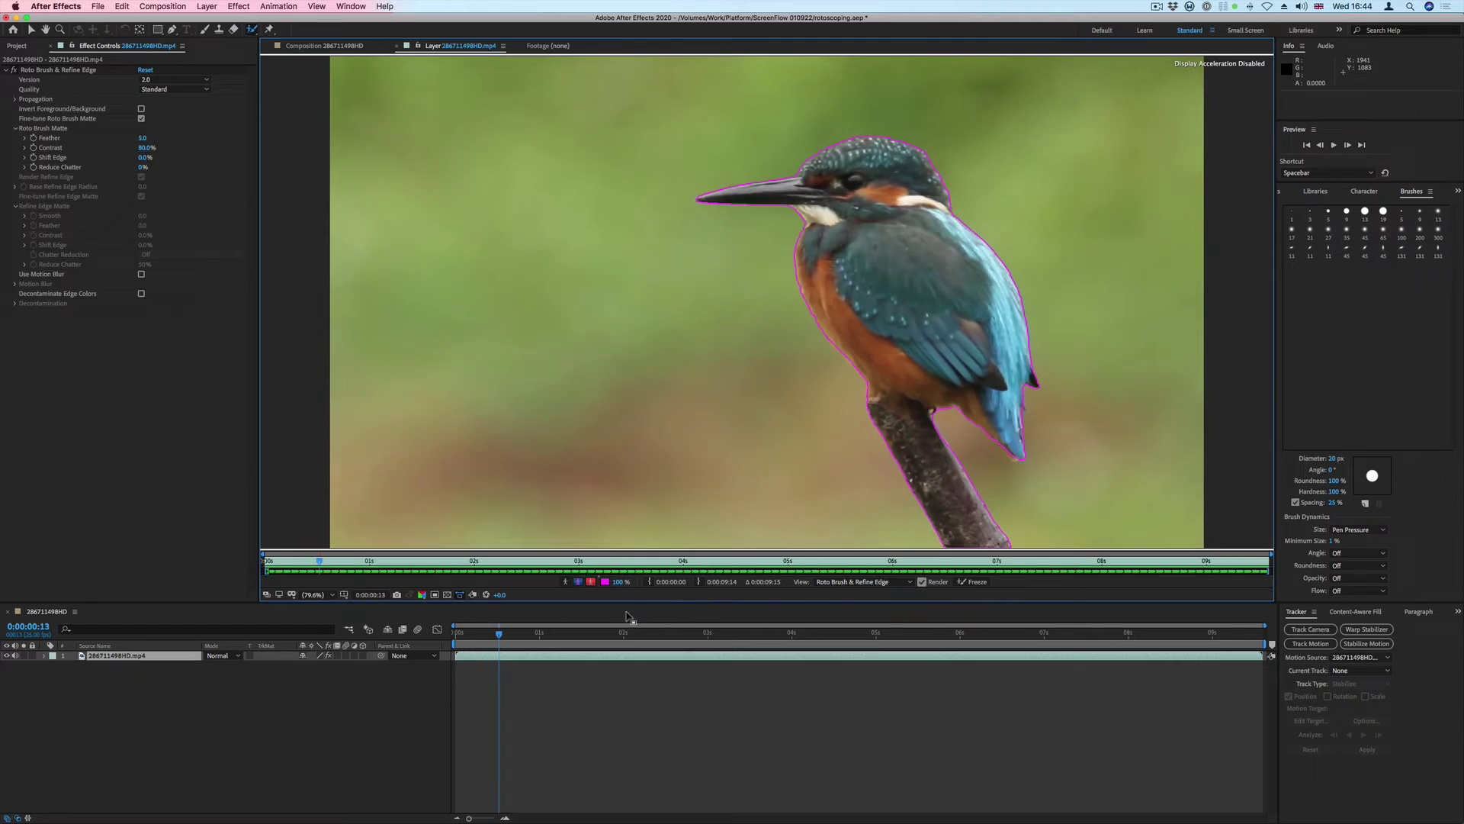
left_click(139, 138)
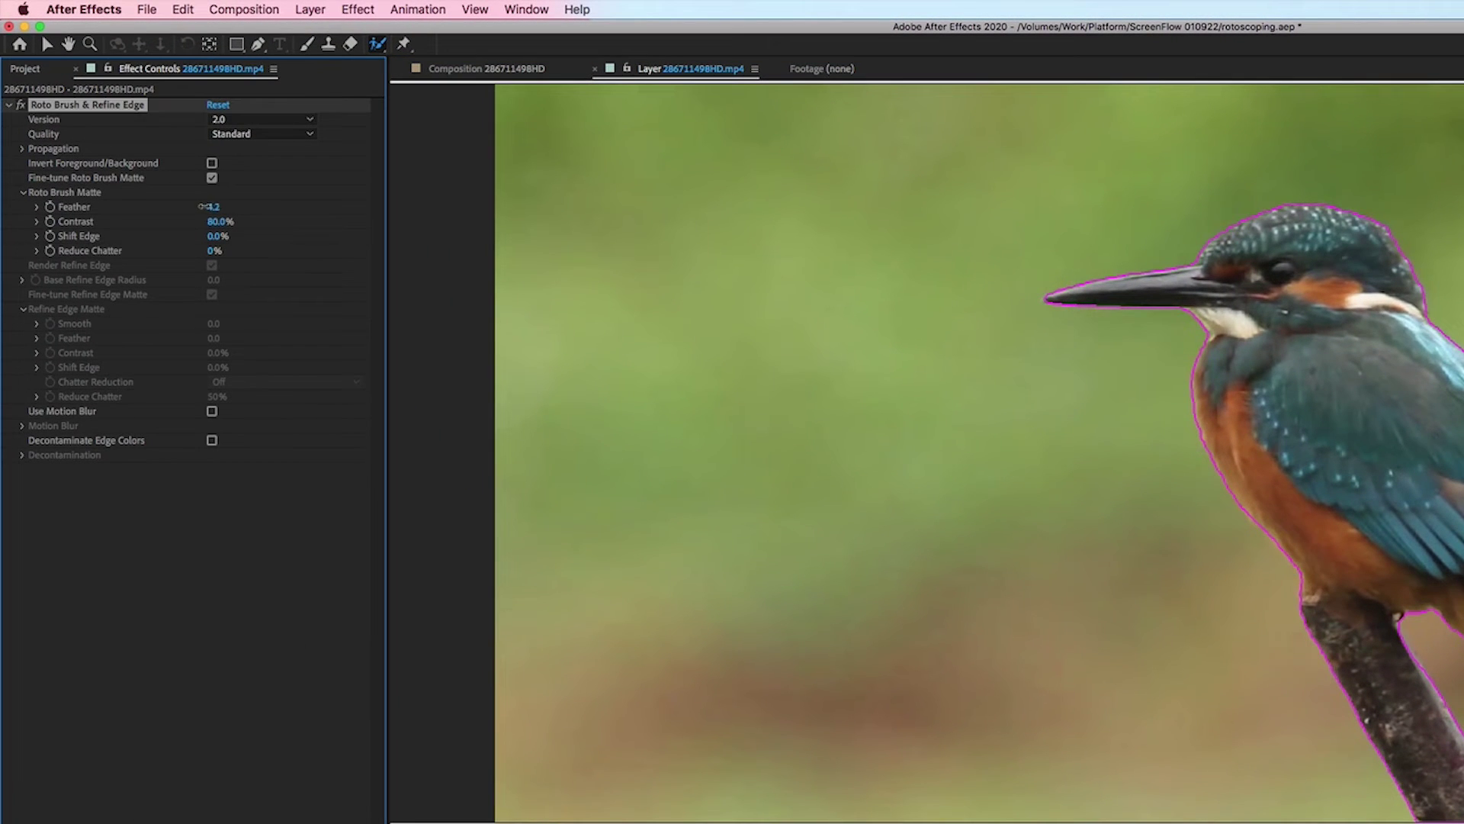
left_click(214, 209)
type("2")
key("Return")
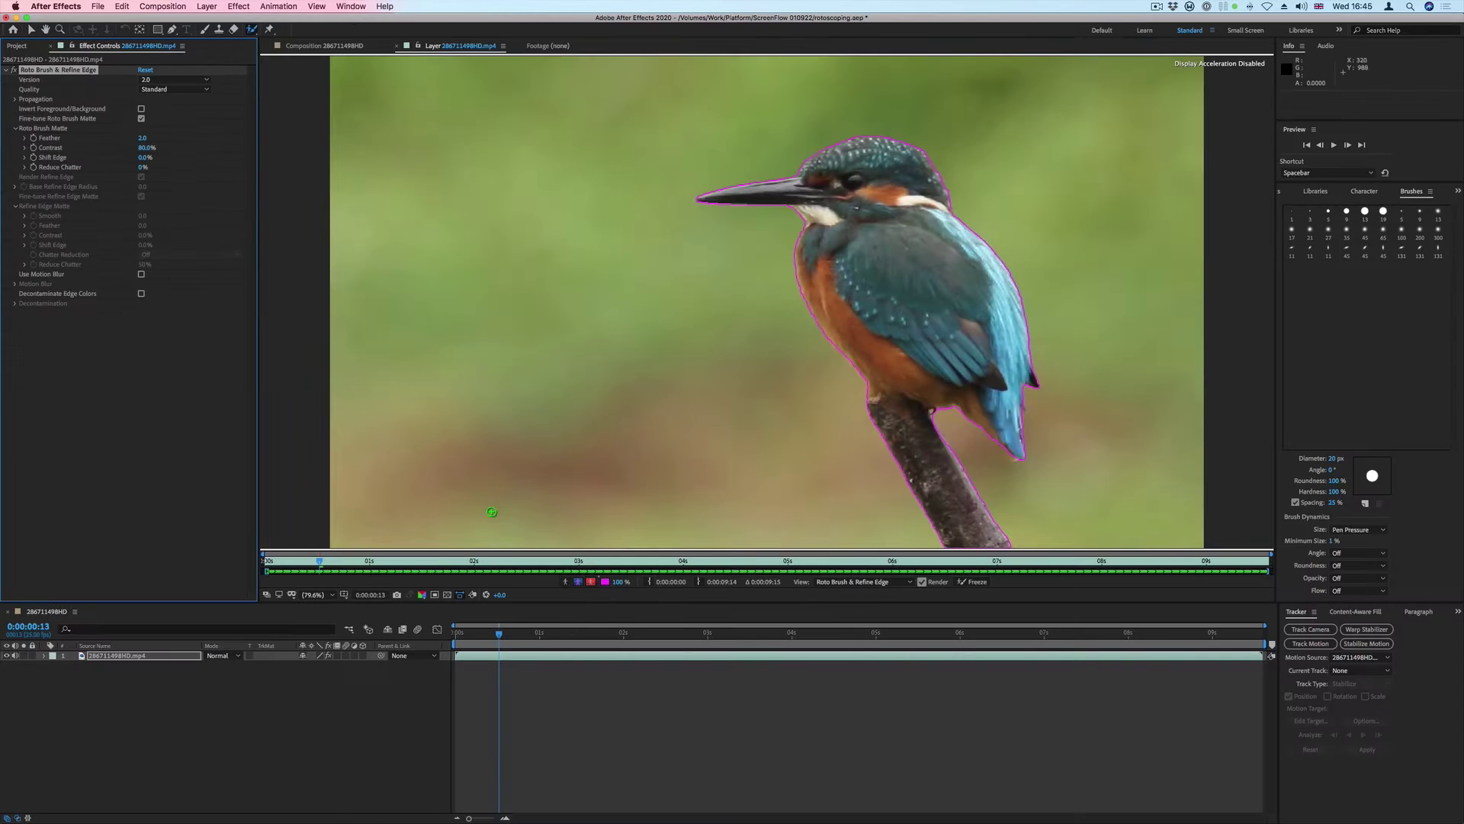
Review the softened matte in Alpha, Alpha Boundary and red Alpha Overlay views.
left_click(565, 582)
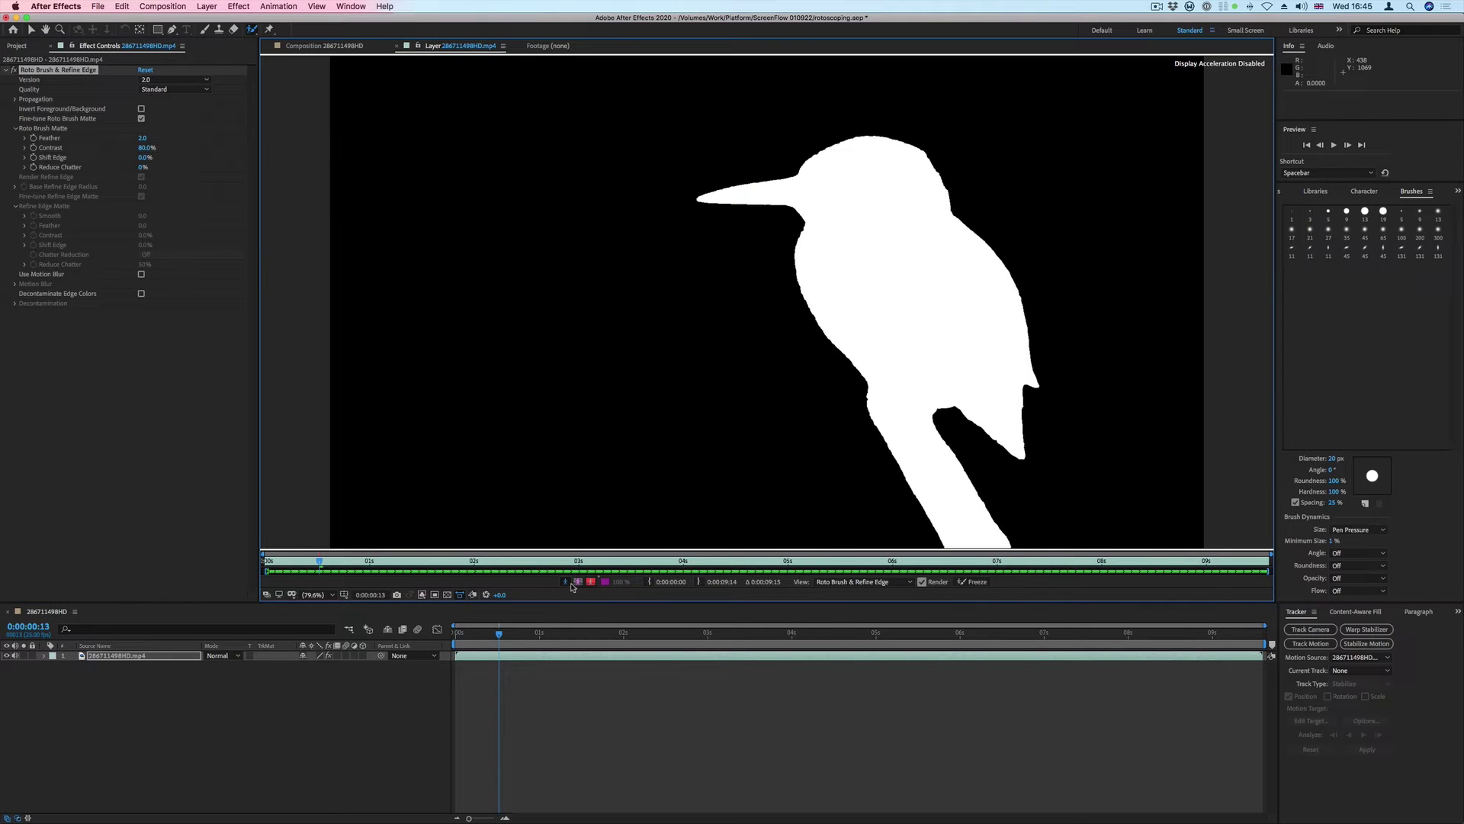
left_click(578, 582)
left_click(591, 581)
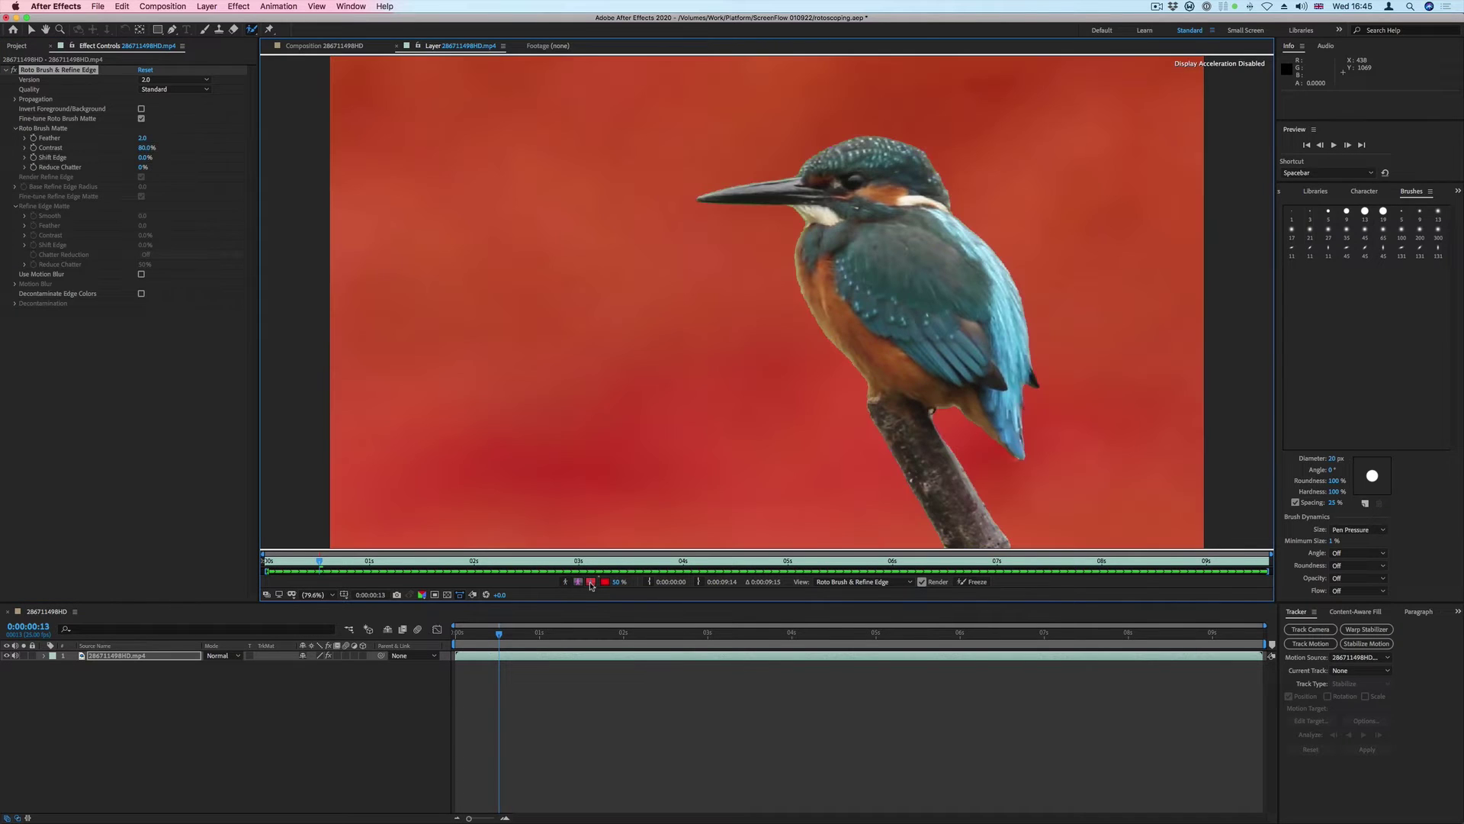
Switch to the Refine Edge Tool from the Roto Brush flyout.
left_click(578, 582)
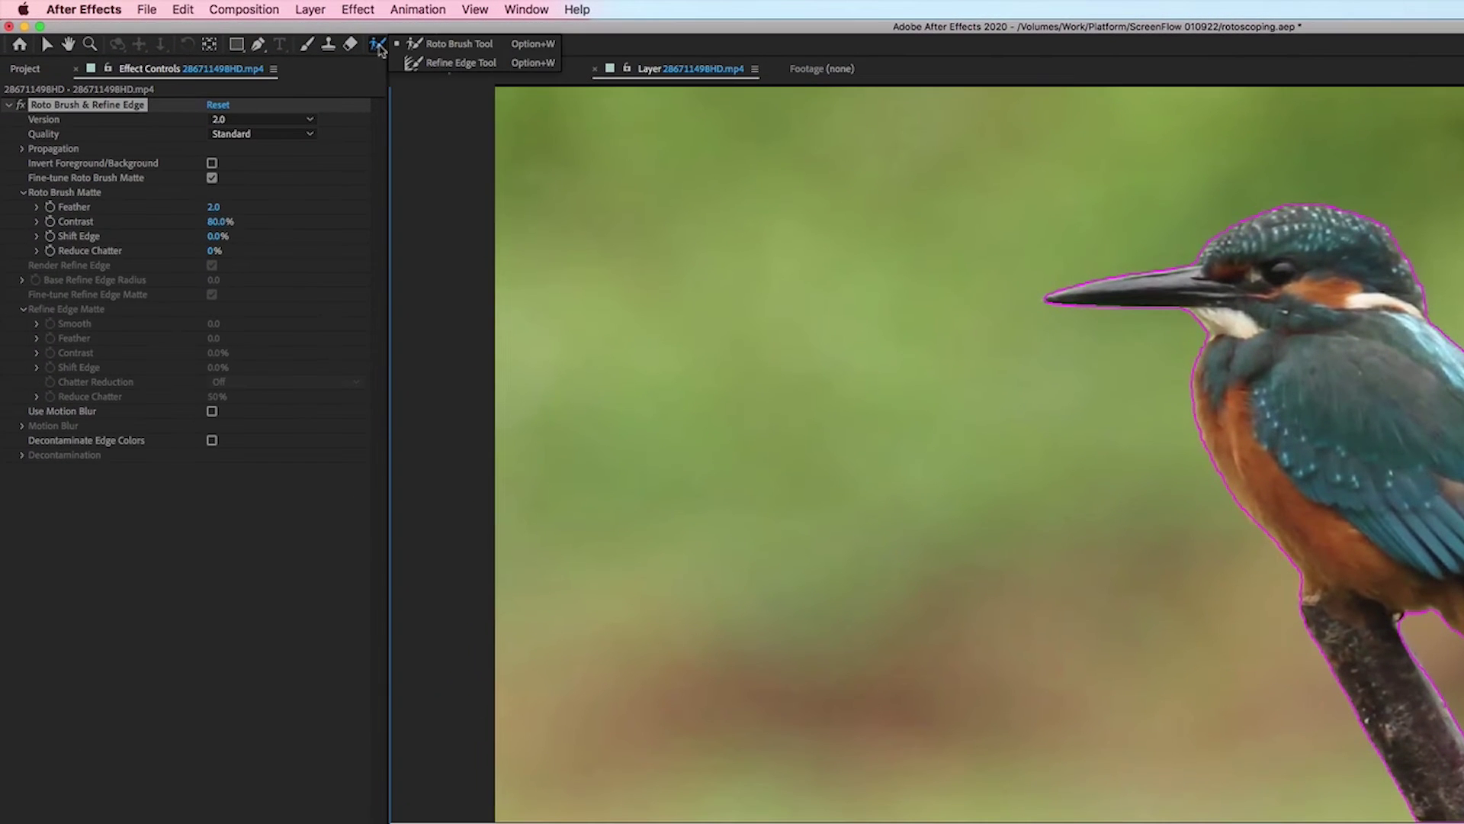
left_click_drag(252, 29, 288, 47)
left_click_drag(432, 69, 432, 69)
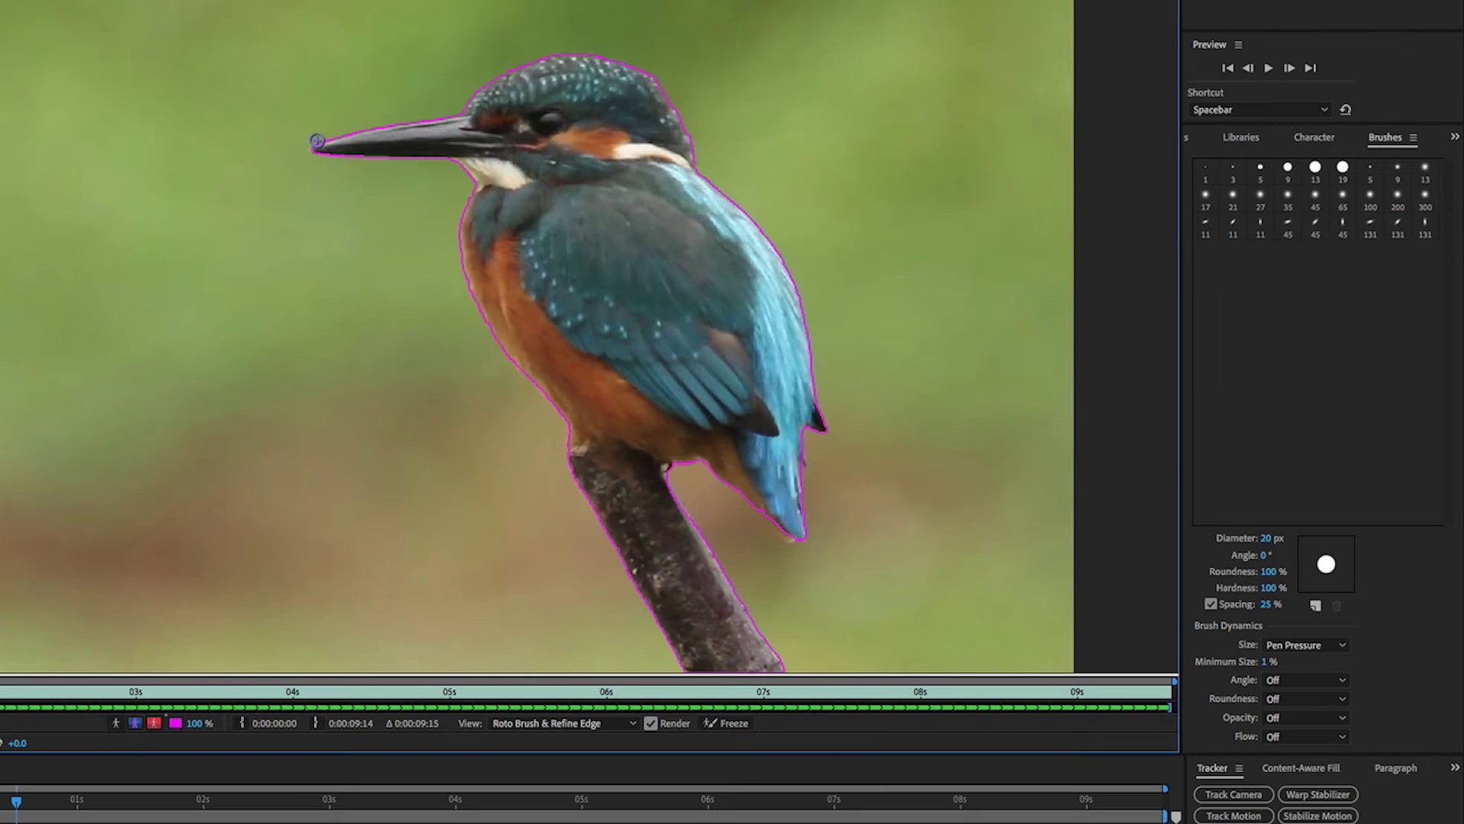
Set a 25 px brush, paint refine edge over the beak and head, and play back.
left_click(1270, 539)
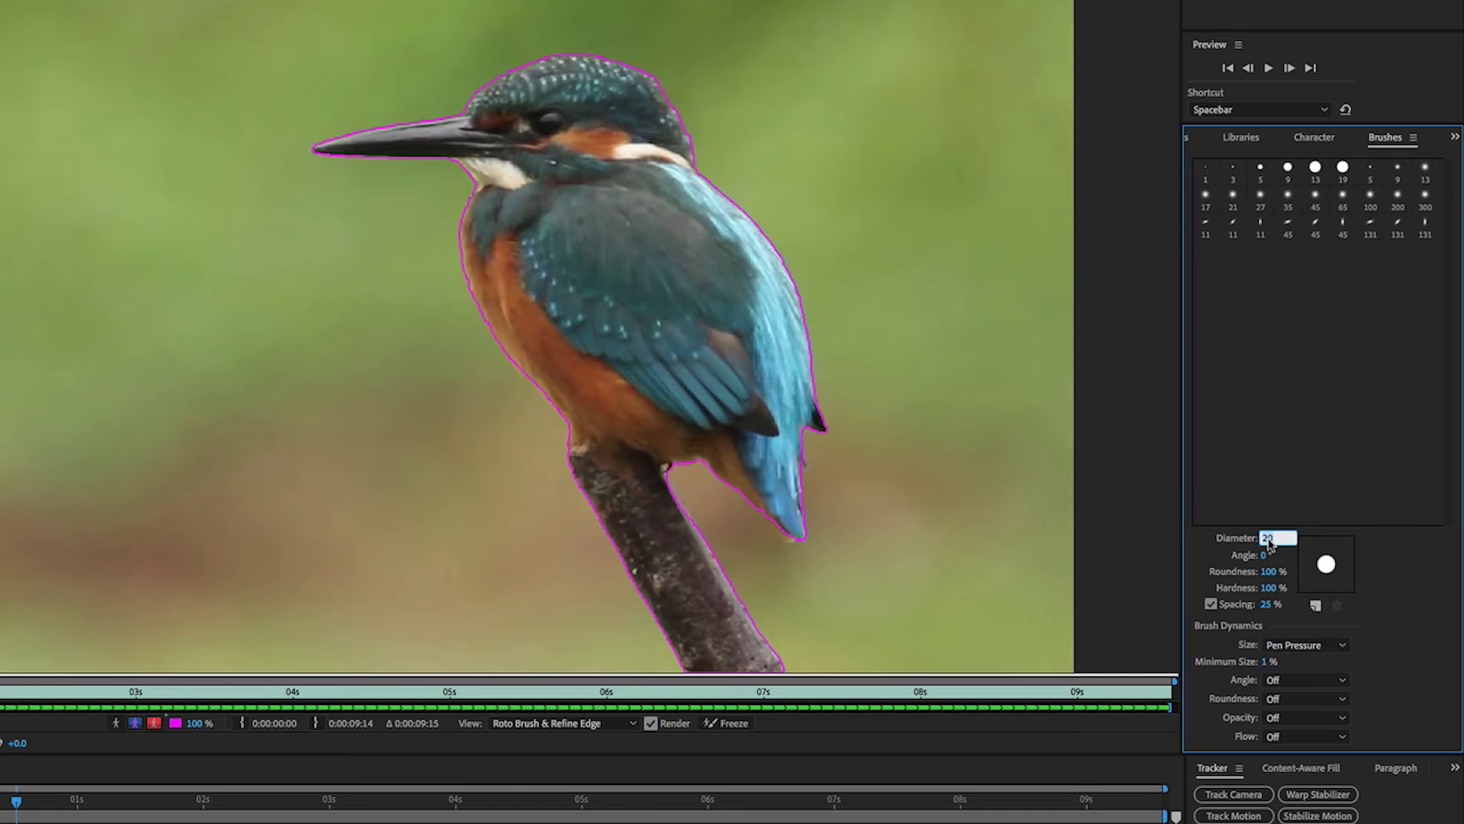
type("25")
key("Return")
mouse_move(696, 197)
left_mouse_down()
mouse_move(877, 134)
mouse_move(939, 180)
mouse_move(997, 257)
mouse_move(1036, 392)
mouse_move(1016, 456)
mouse_move(934, 418)
mouse_move(988, 510)
mouse_move(965, 543)
mouse_move(902, 477)
mouse_move(858, 369)
mouse_move(797, 292)
mouse_move(801, 221)
mouse_move(696, 200)
left_mouse_up()
key("space")
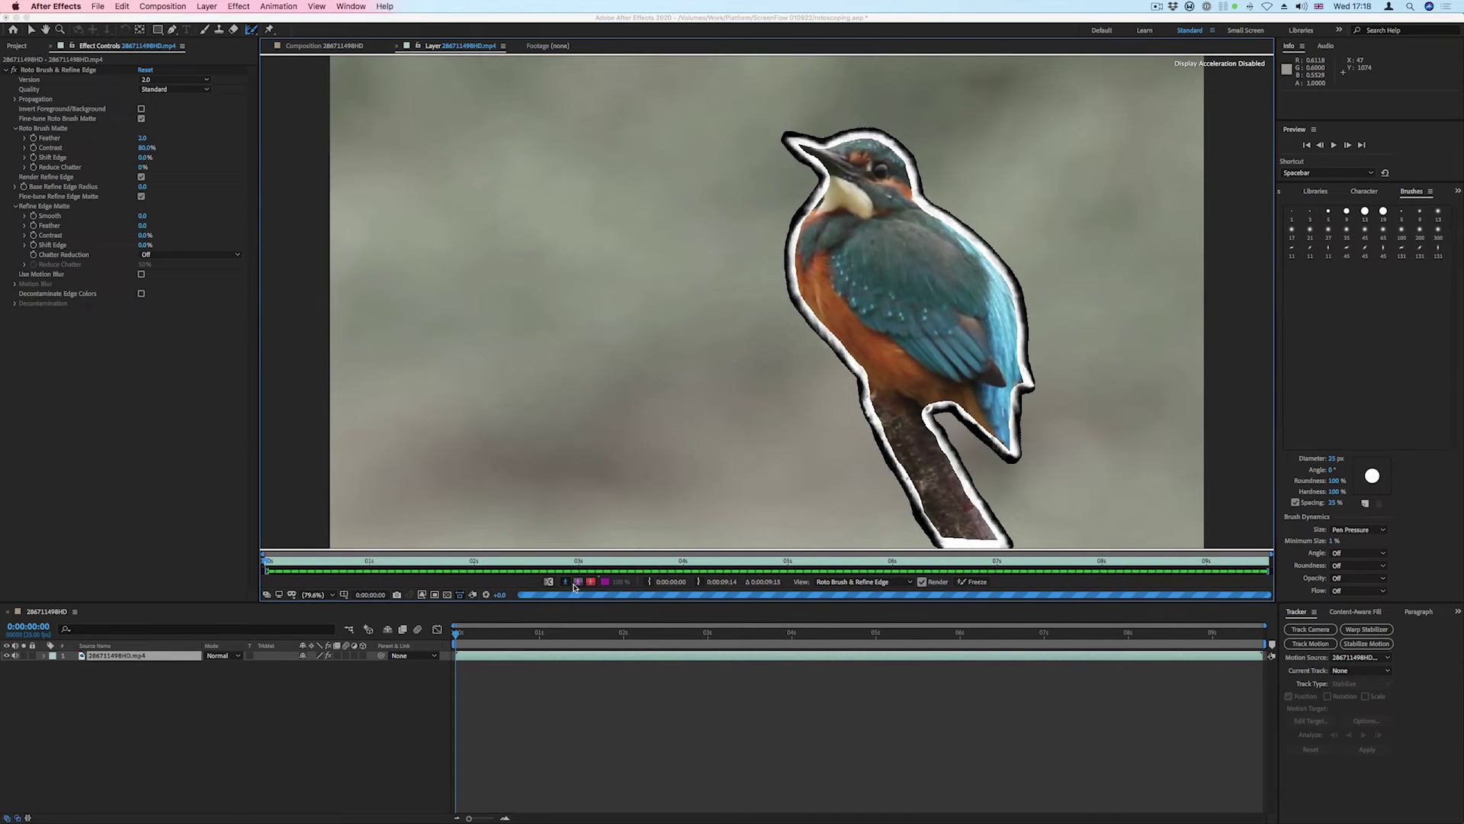
Toggle Alpha and Alpha Boundary views, then enable the red Alpha Overlay.
left_click(578, 583)
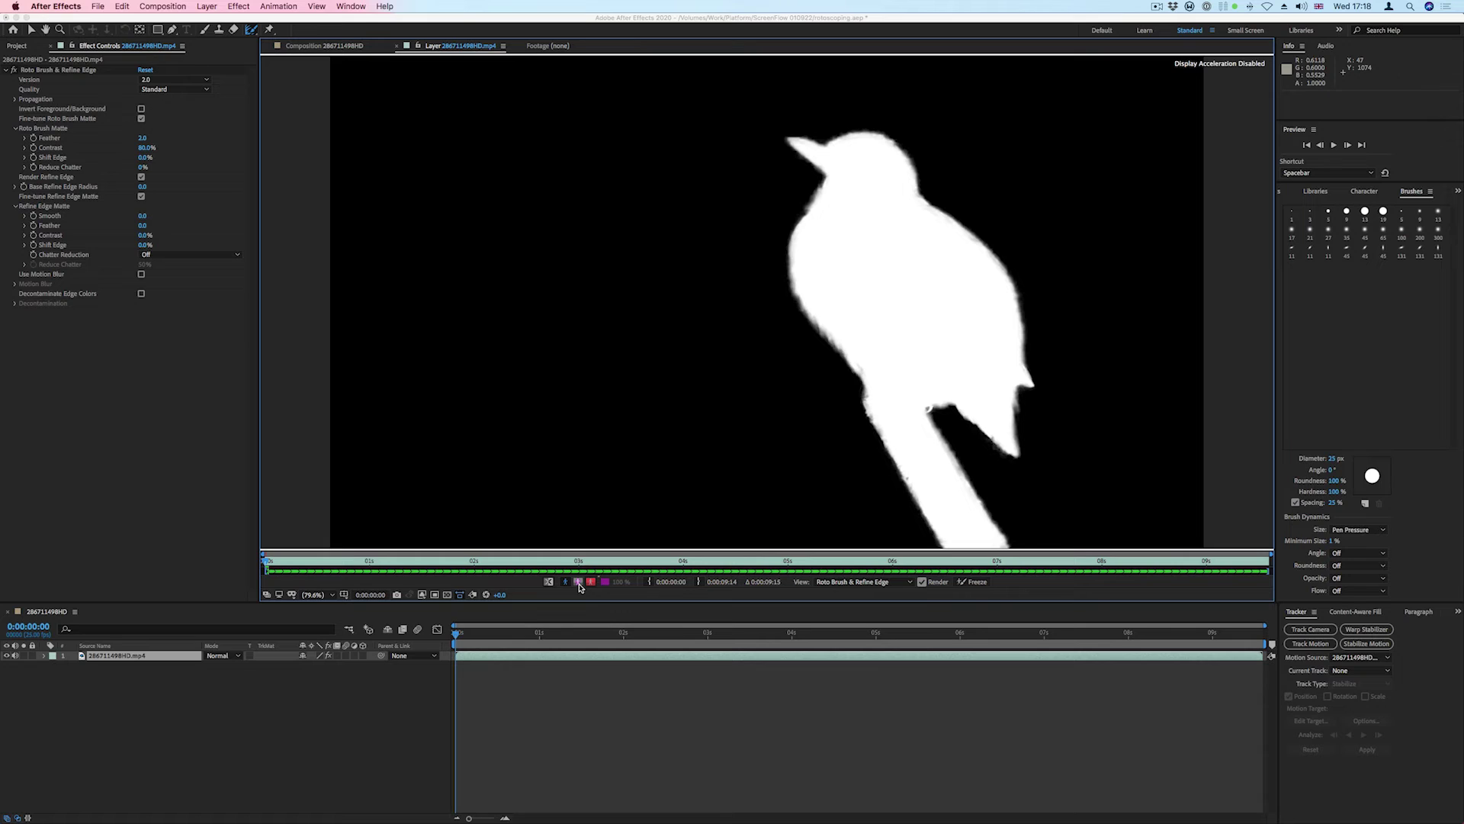
left_click(577, 583)
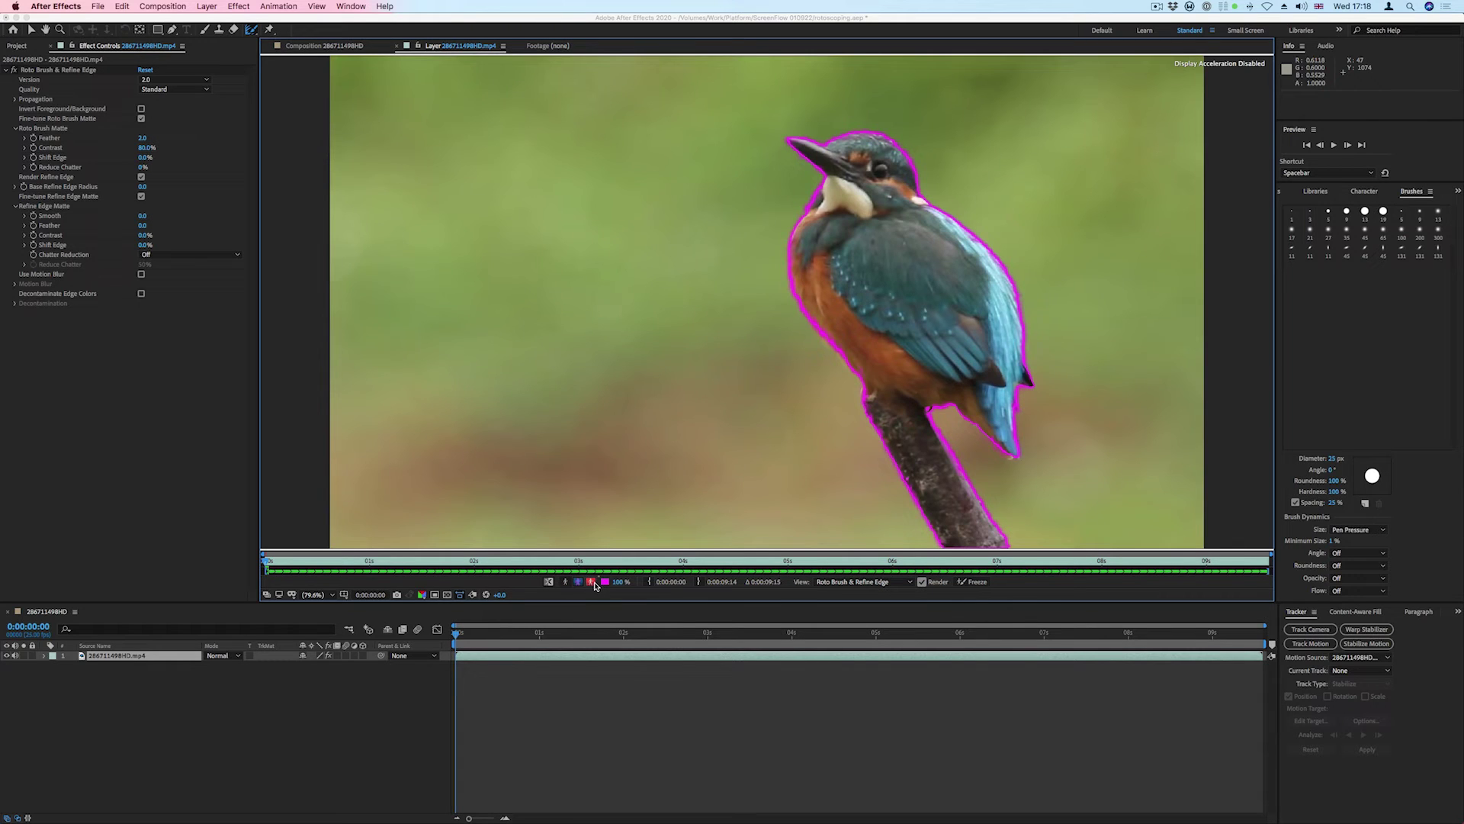
left_click(590, 583)
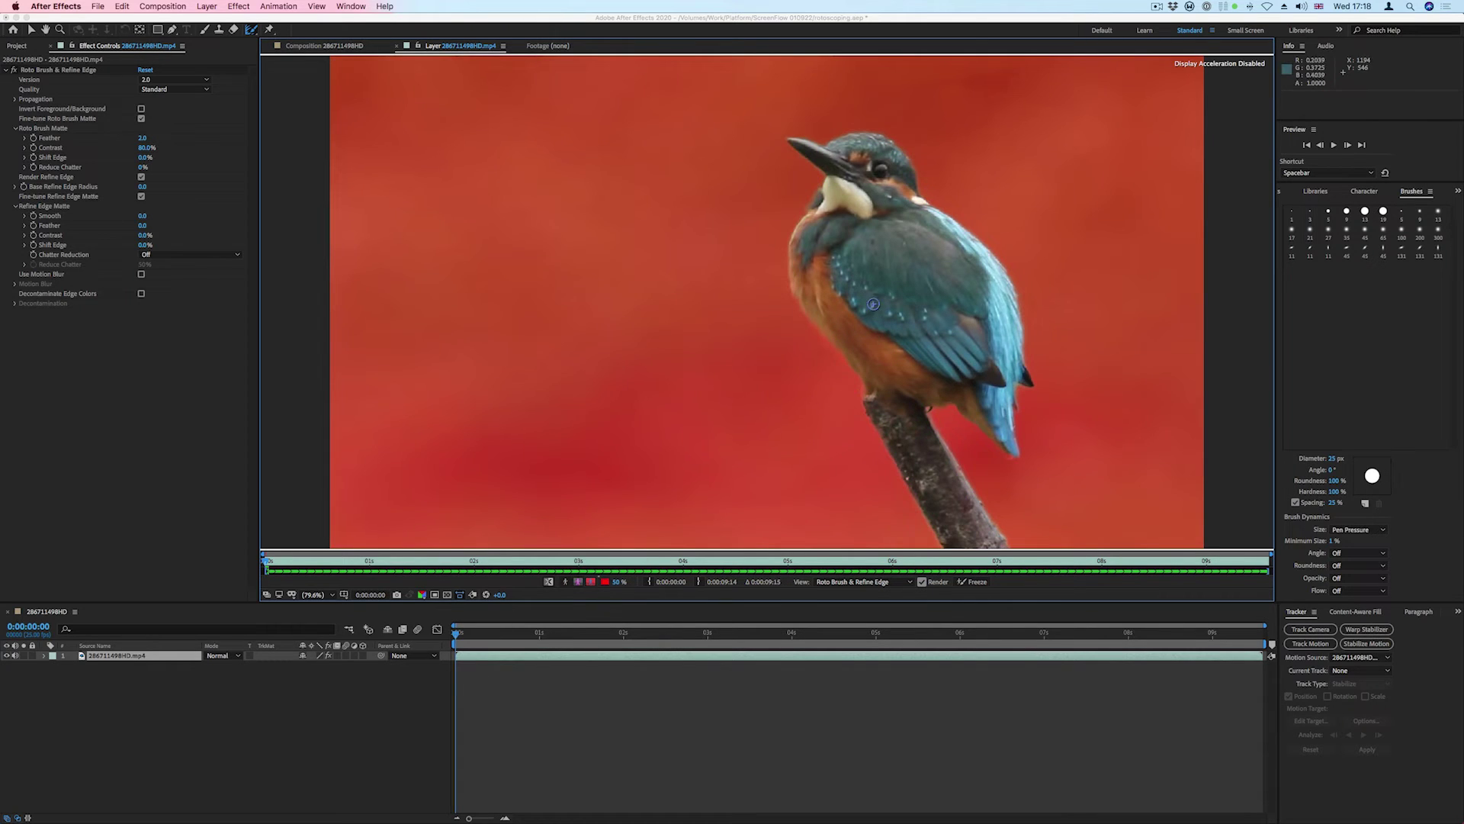
Zoom in to inspect the bird's cutout edges and perch, then fit the frame.
scroll(816, 359, "up", 1)
scroll(816, 360, "up", 3)
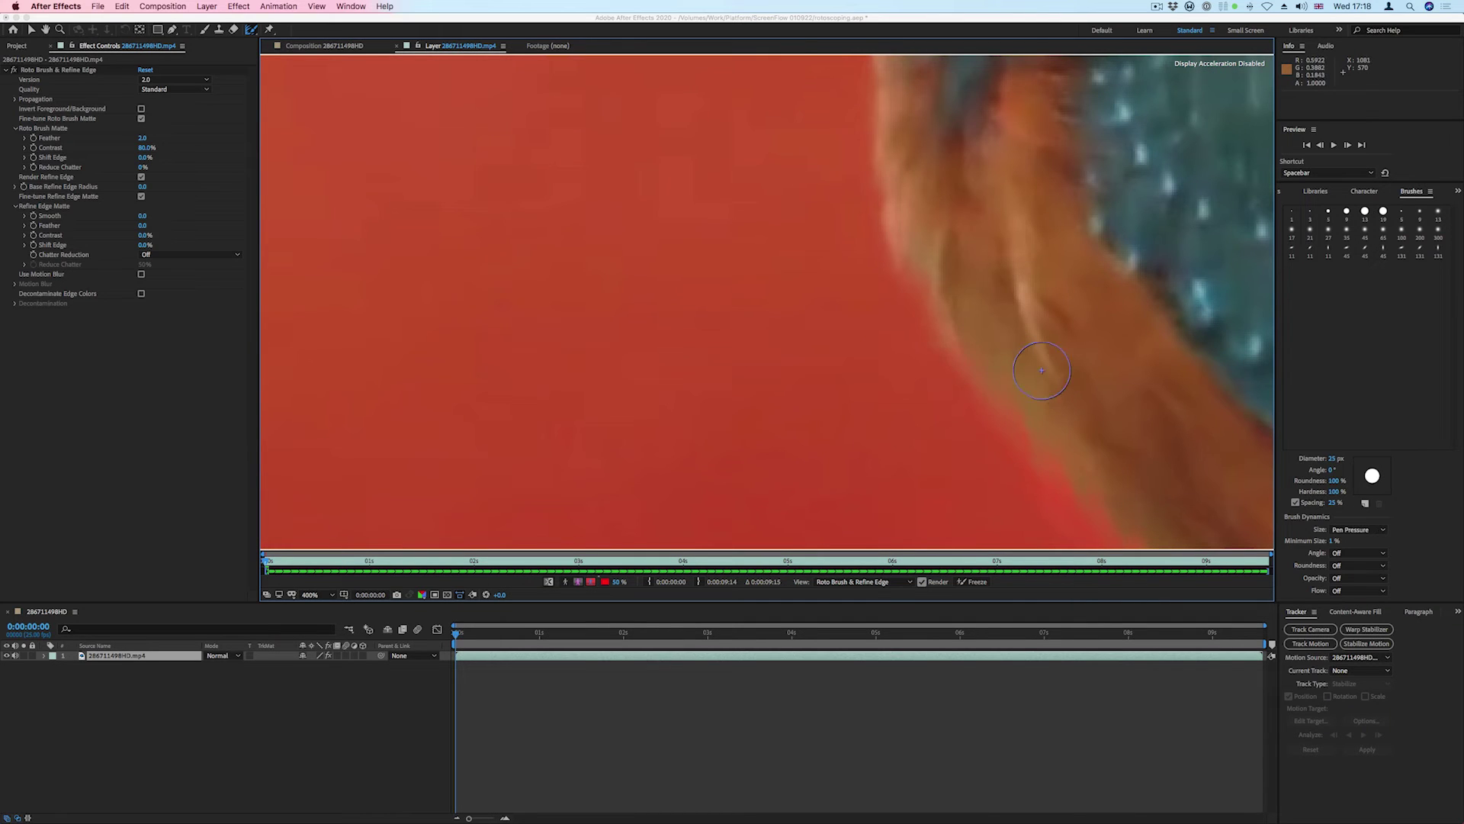
left_click_drag(971, 327, 716, 212)
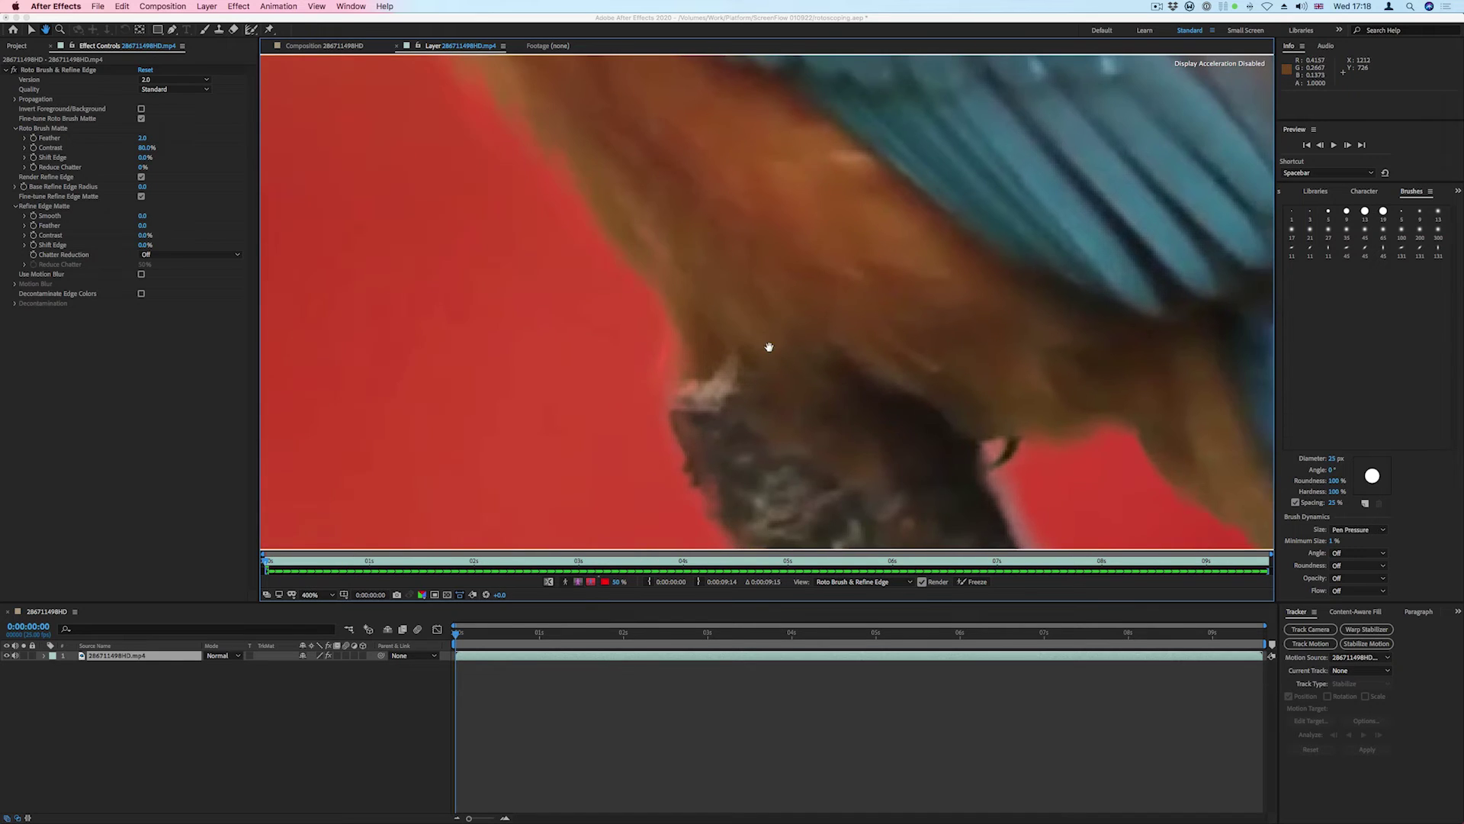
left_click_drag(768, 343, 905, 304)
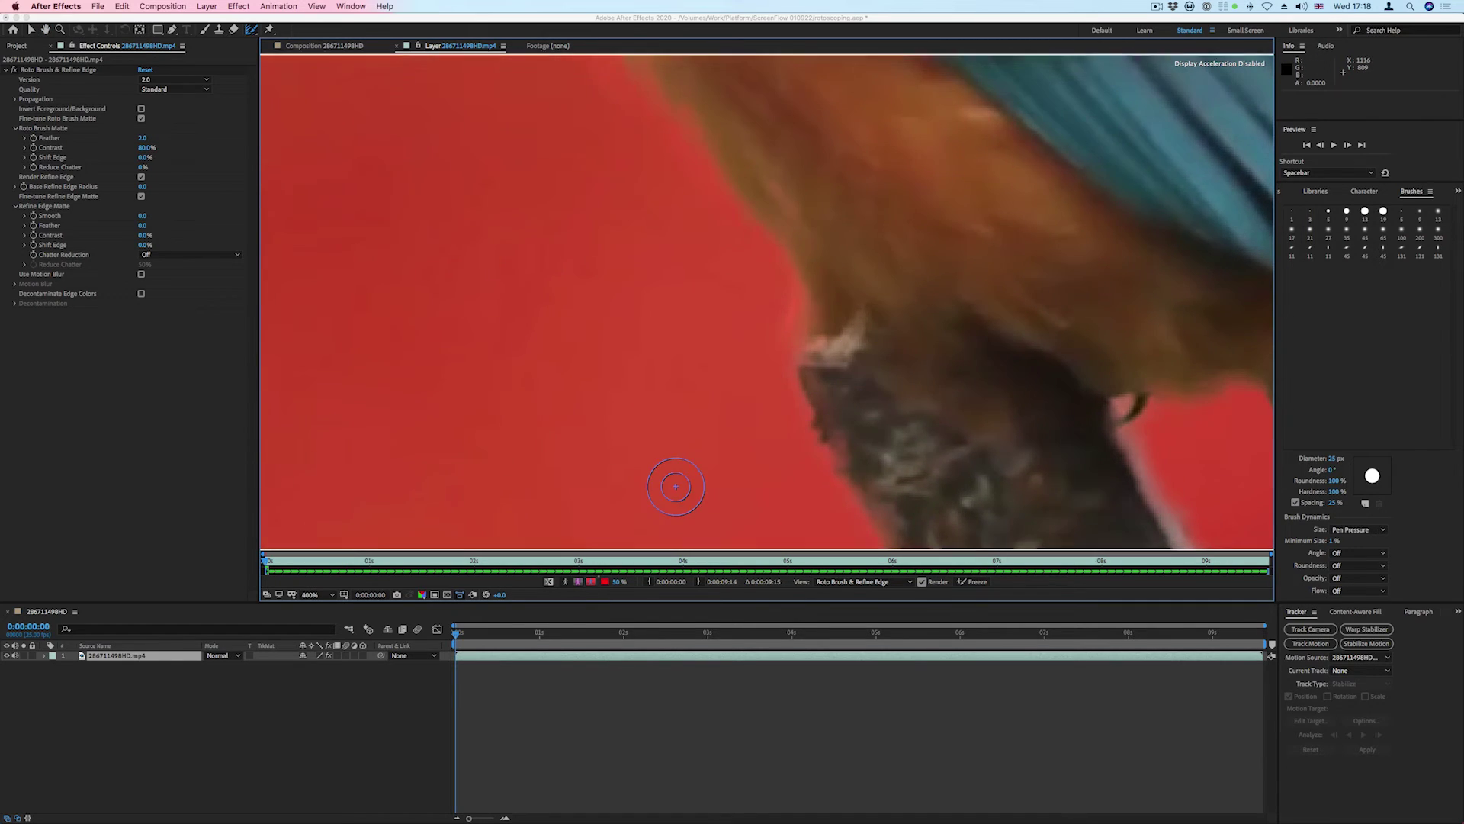
key("shift+slash")
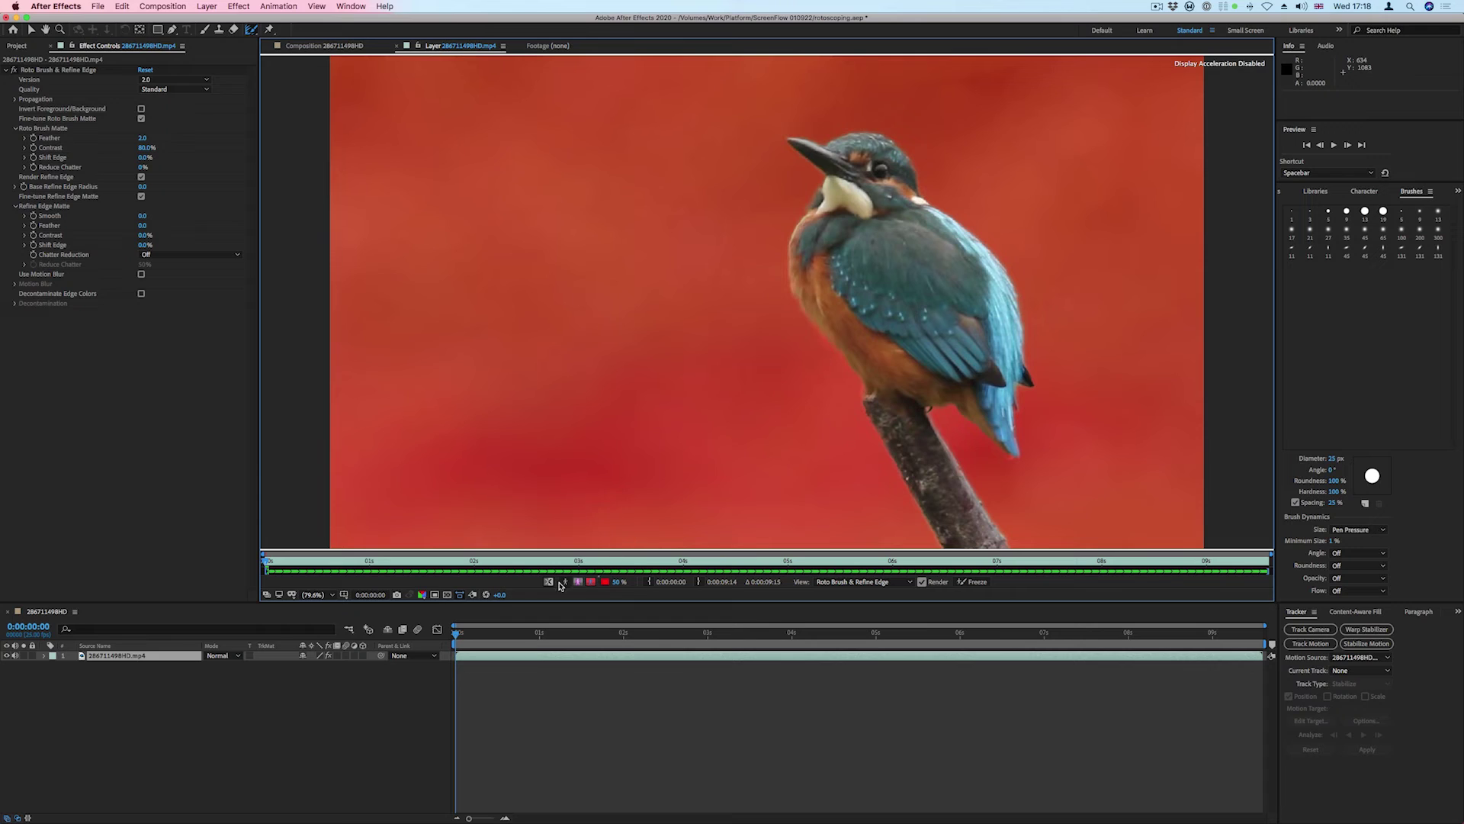
Set the Refine Edge Matte Feather to 0.5 and freeze the roto matte.
left_click(145, 227)
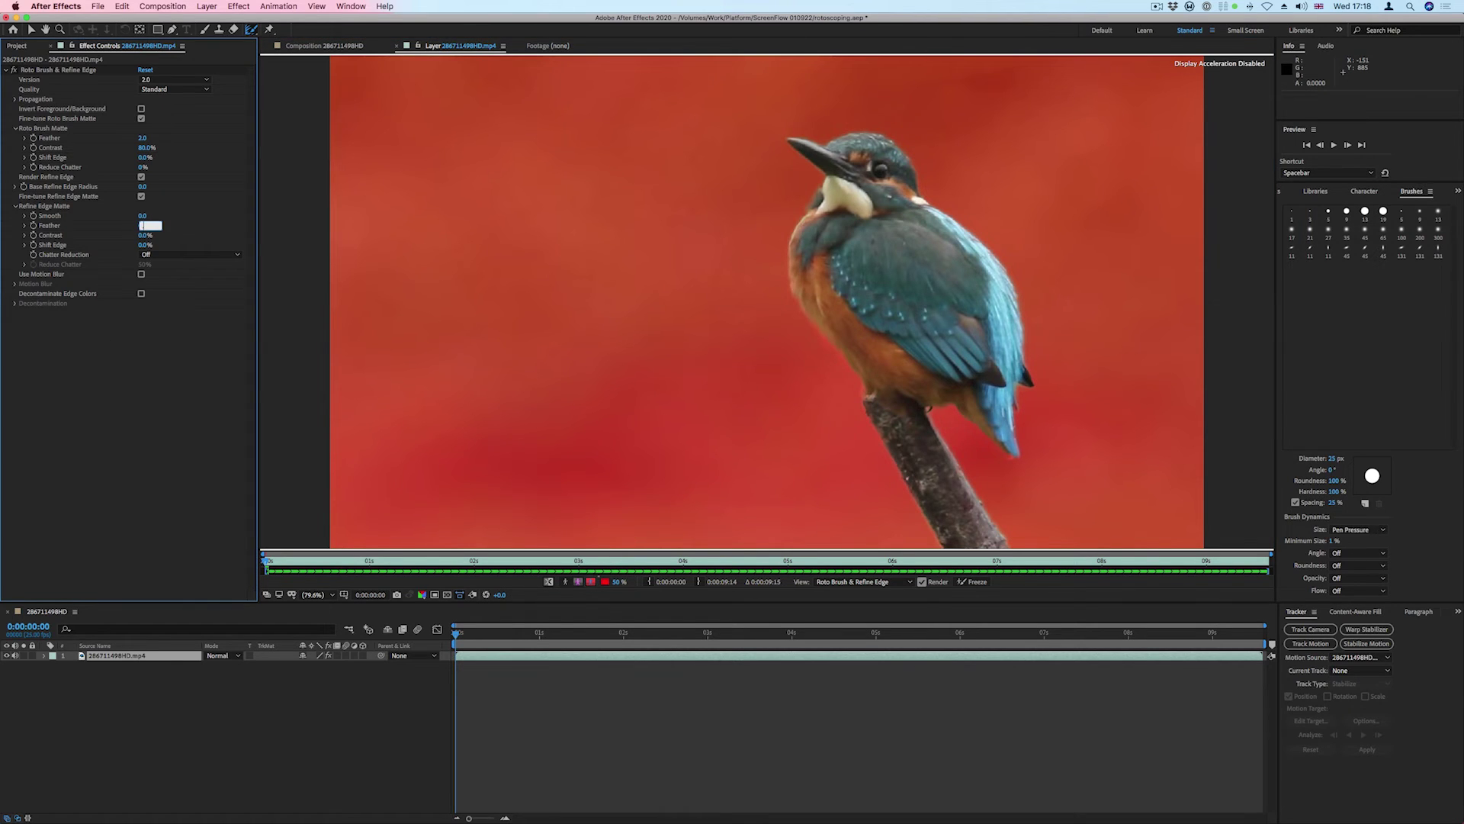
key("Return")
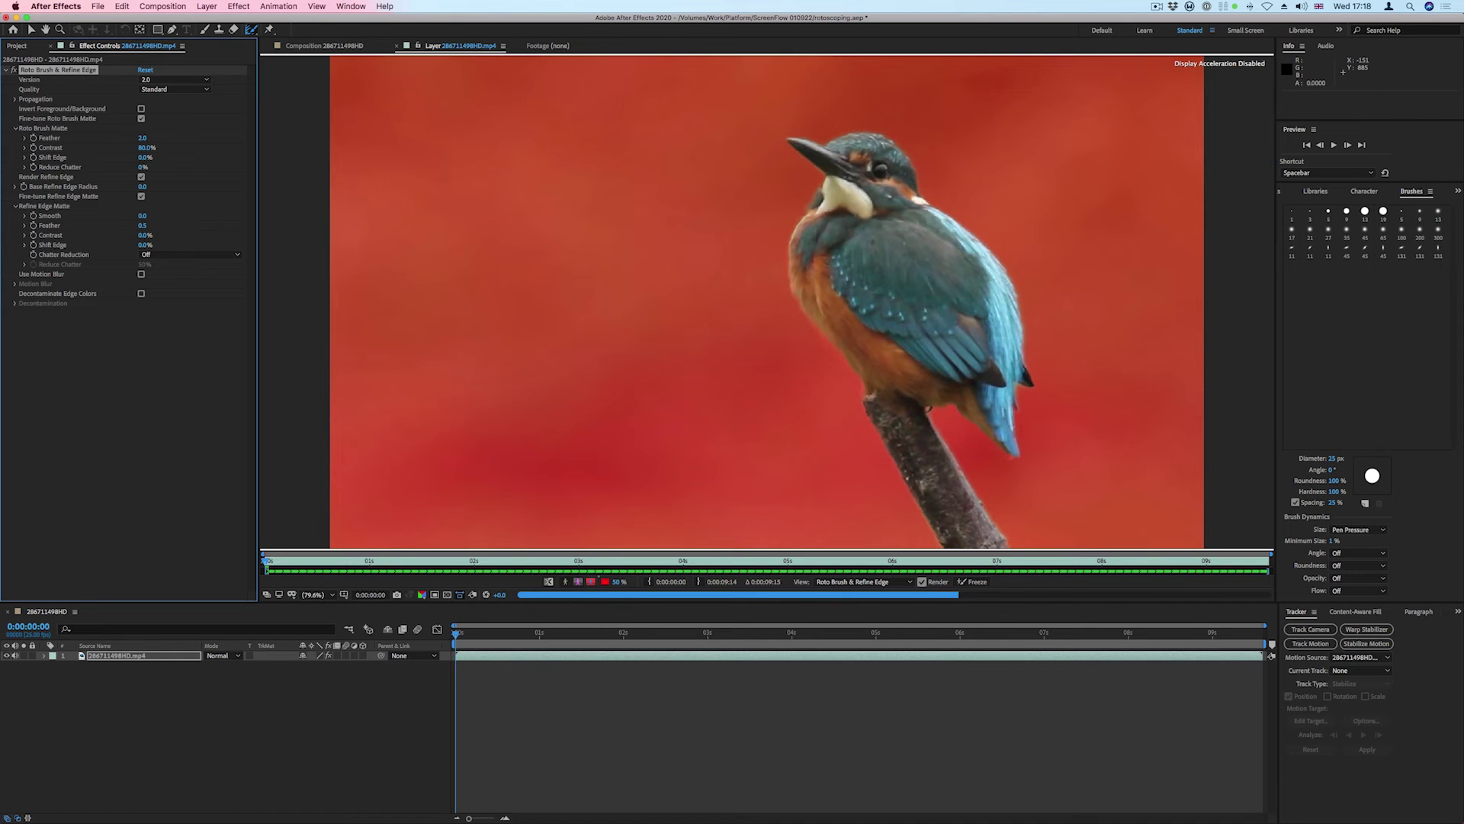
left_click(975, 583)
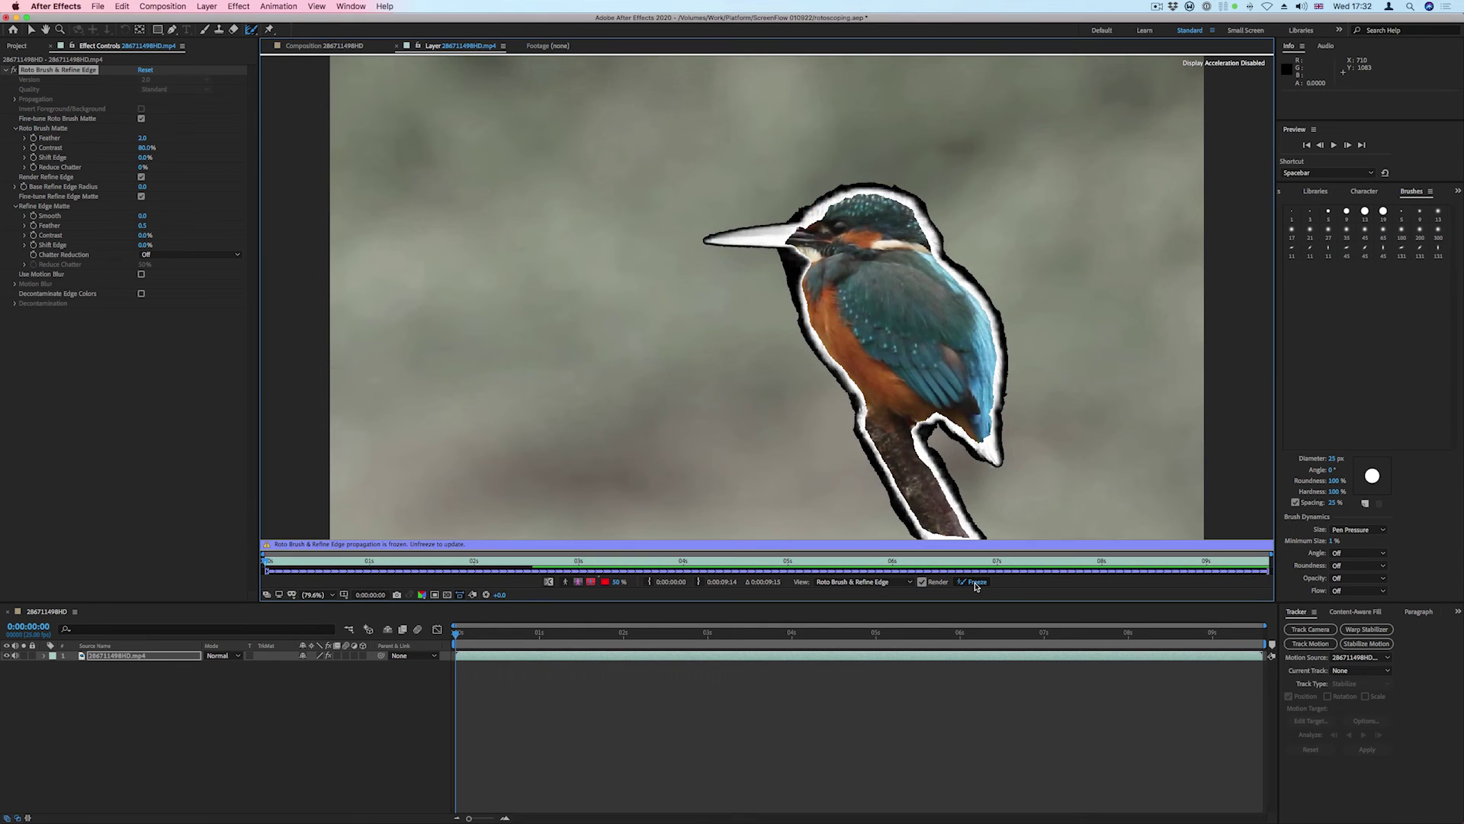
Check the frozen matte in overlay, alpha and silhouette views.
left_click(578, 581)
left_click(590, 581)
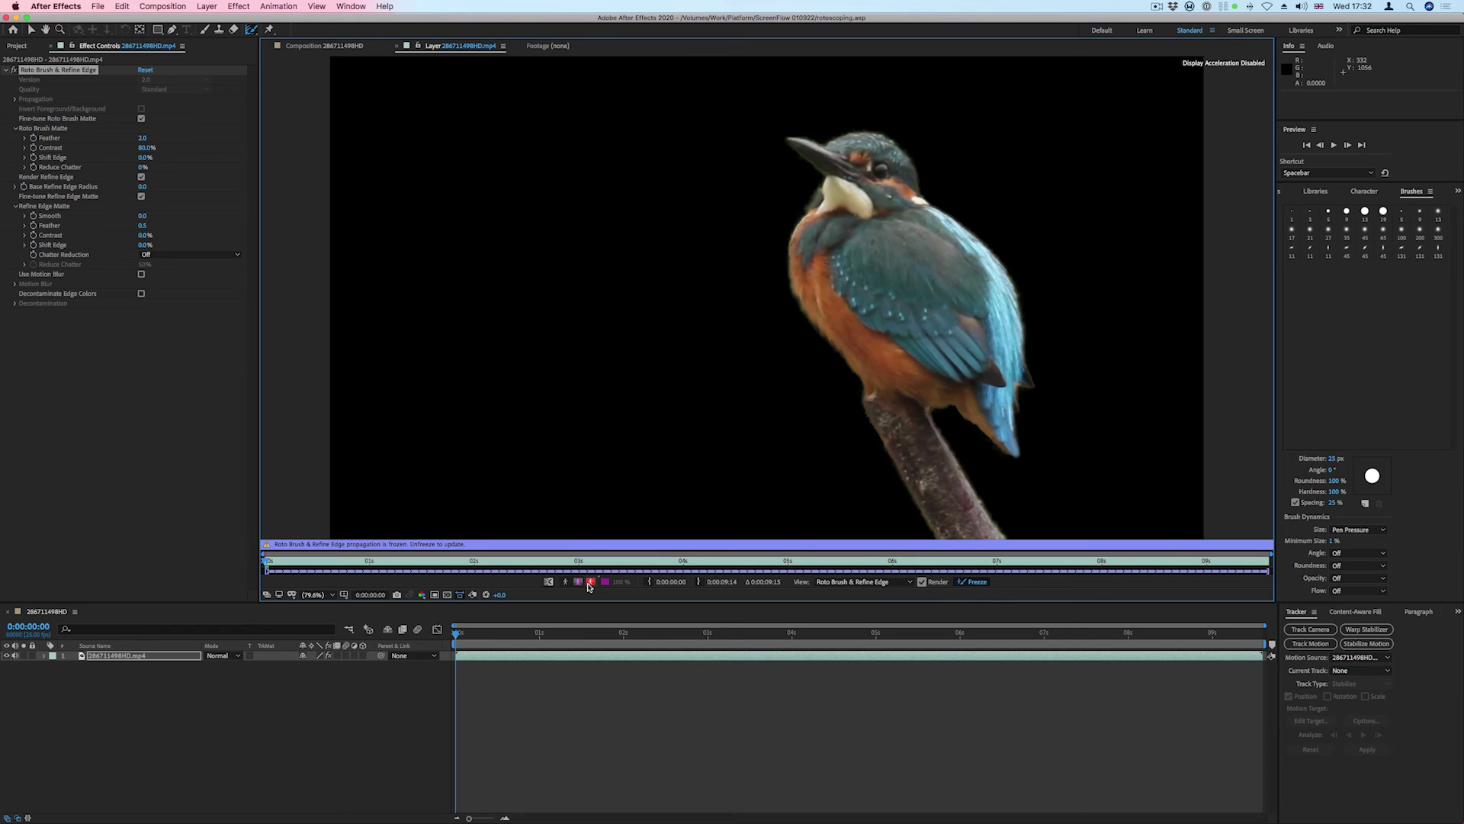
left_click(566, 583)
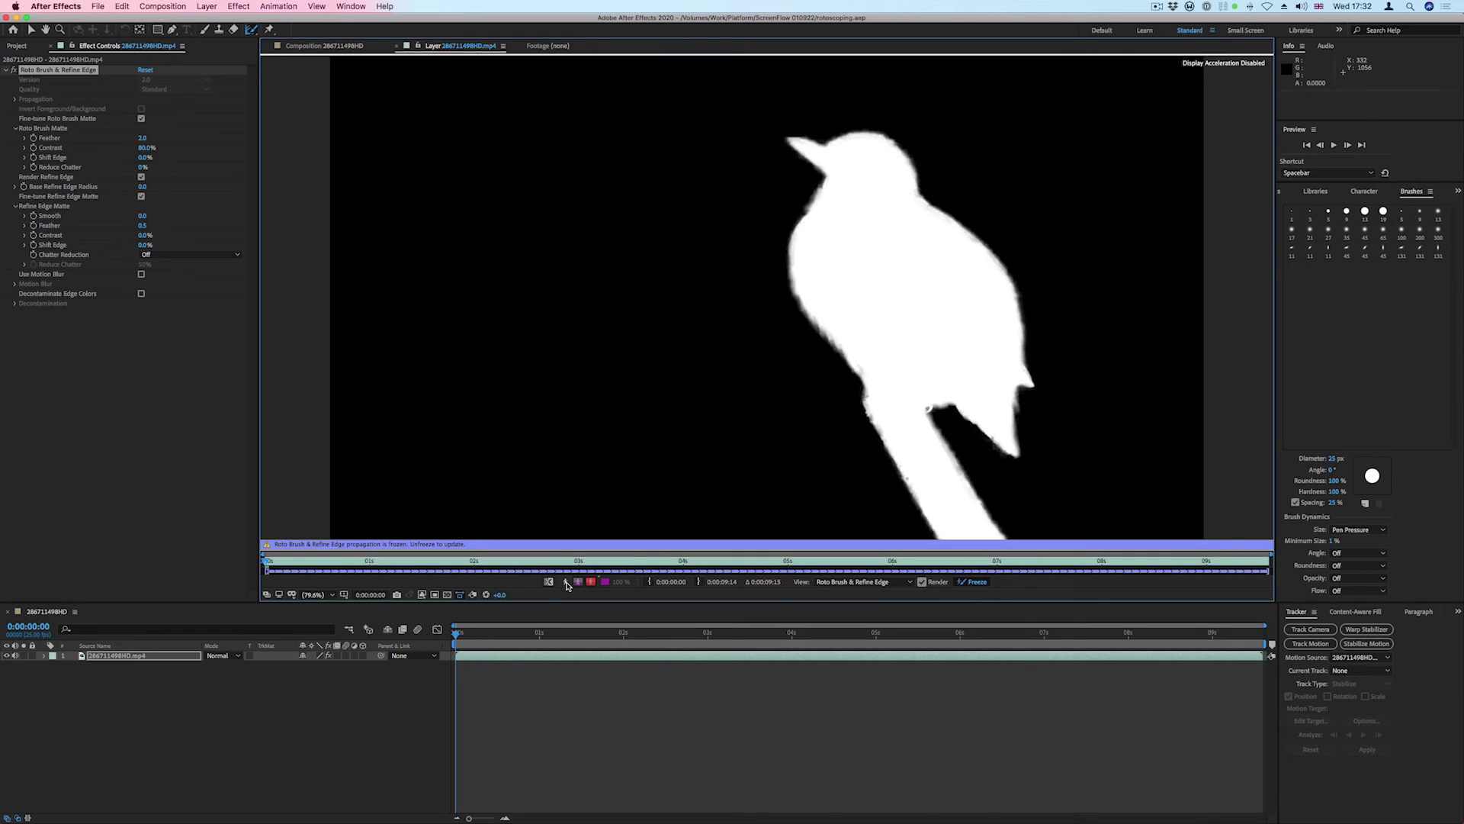
left_click(566, 583)
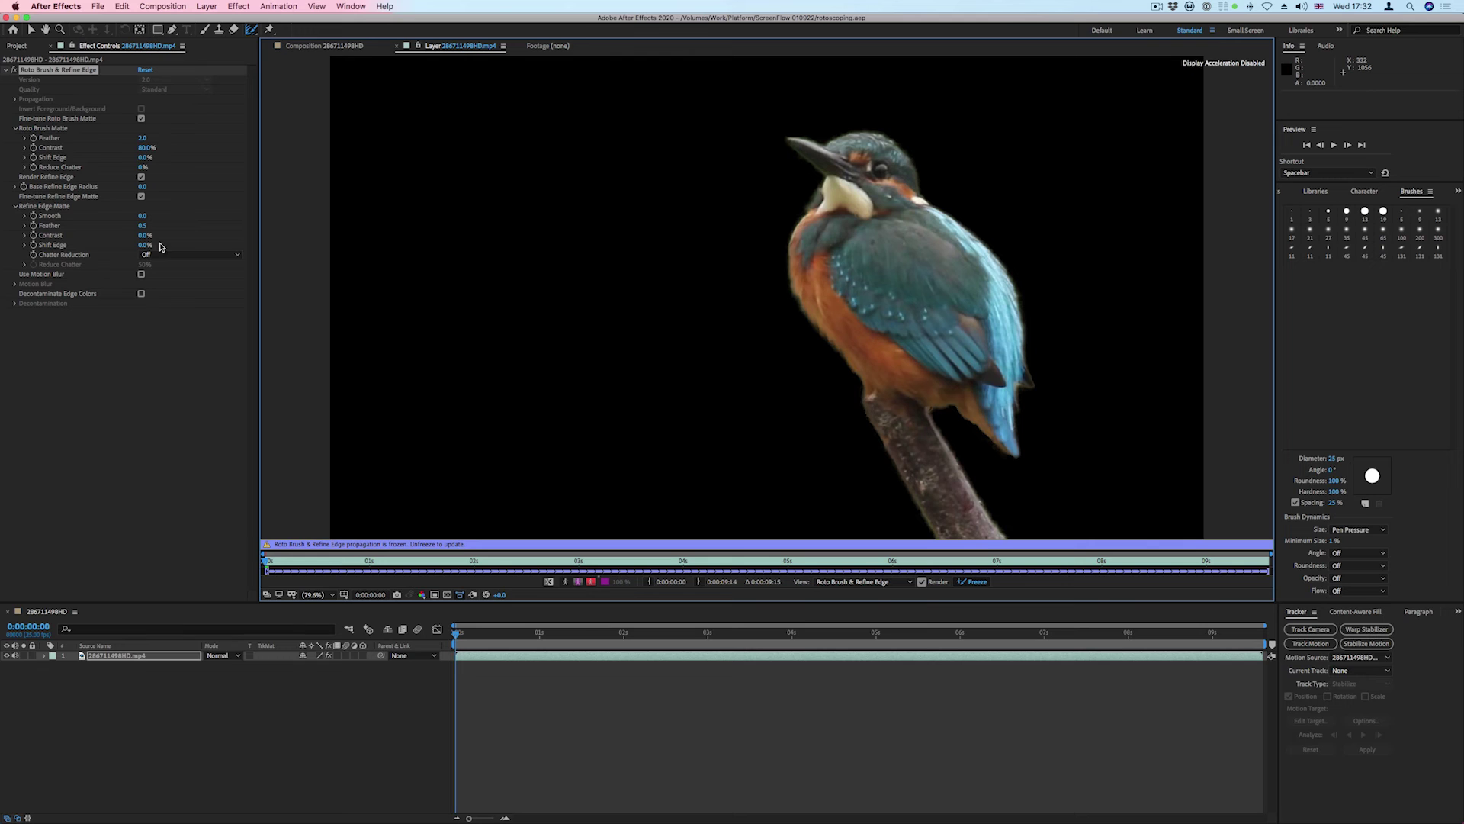
Drag 000885291.mov from the Project panel into the timeline below the kingfisher layer.
left_click(11, 47)
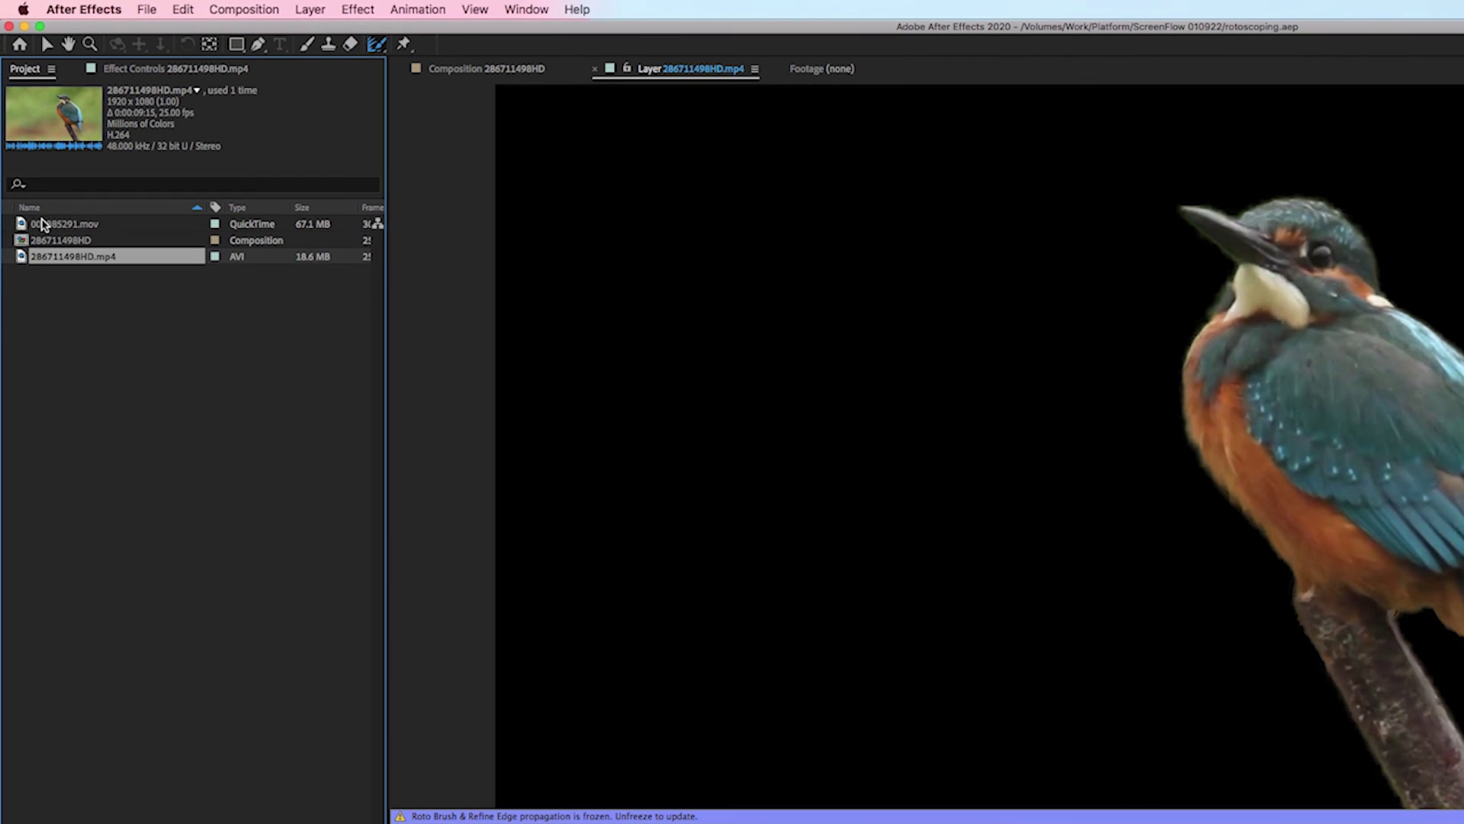
left_click(55, 224)
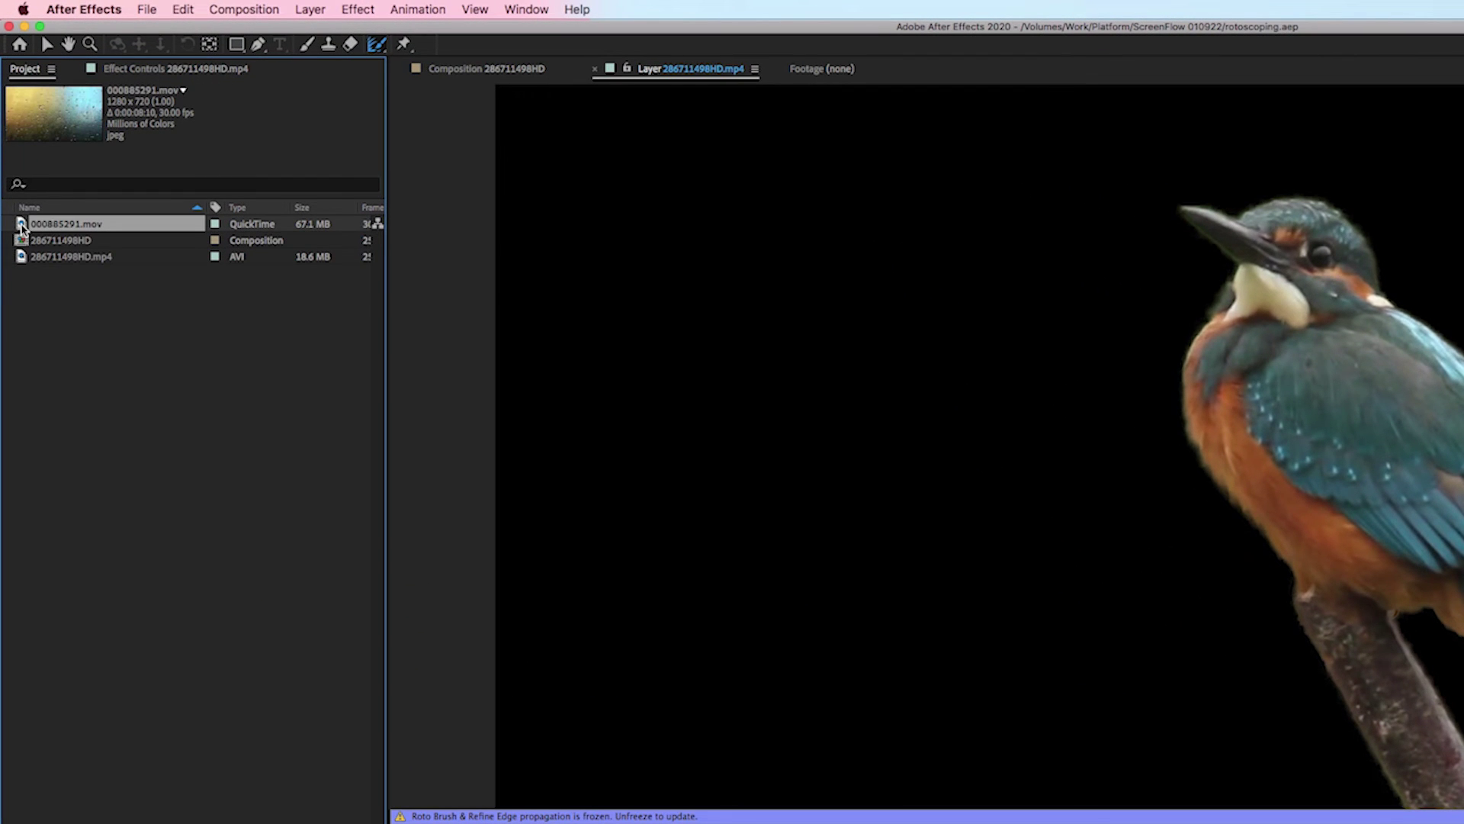
left_click_drag(21, 227, 131, 823)
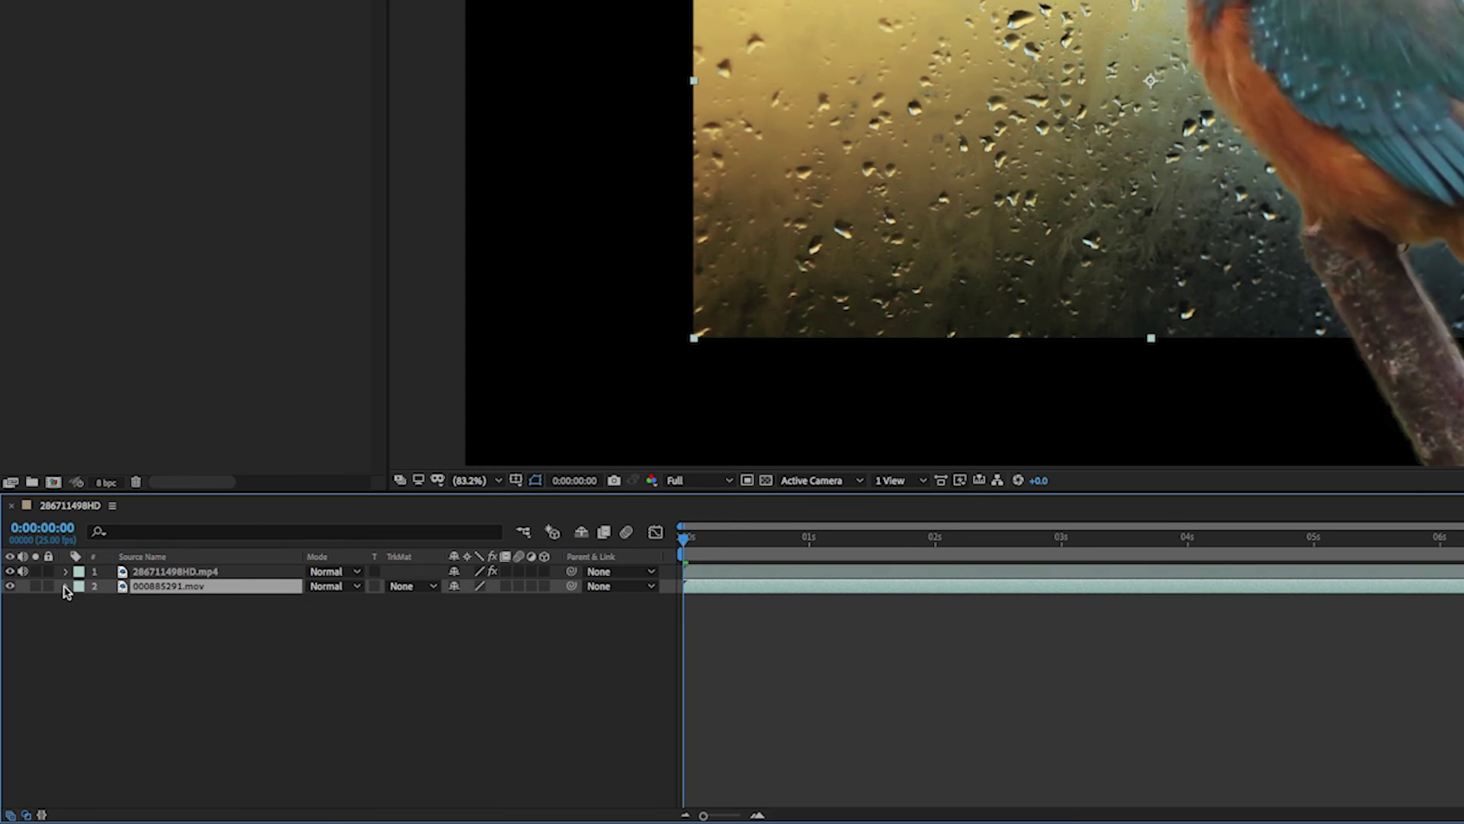
Set the raindrop layer's Transform Scale to 150%.
left_click(65, 587)
left_click(81, 603)
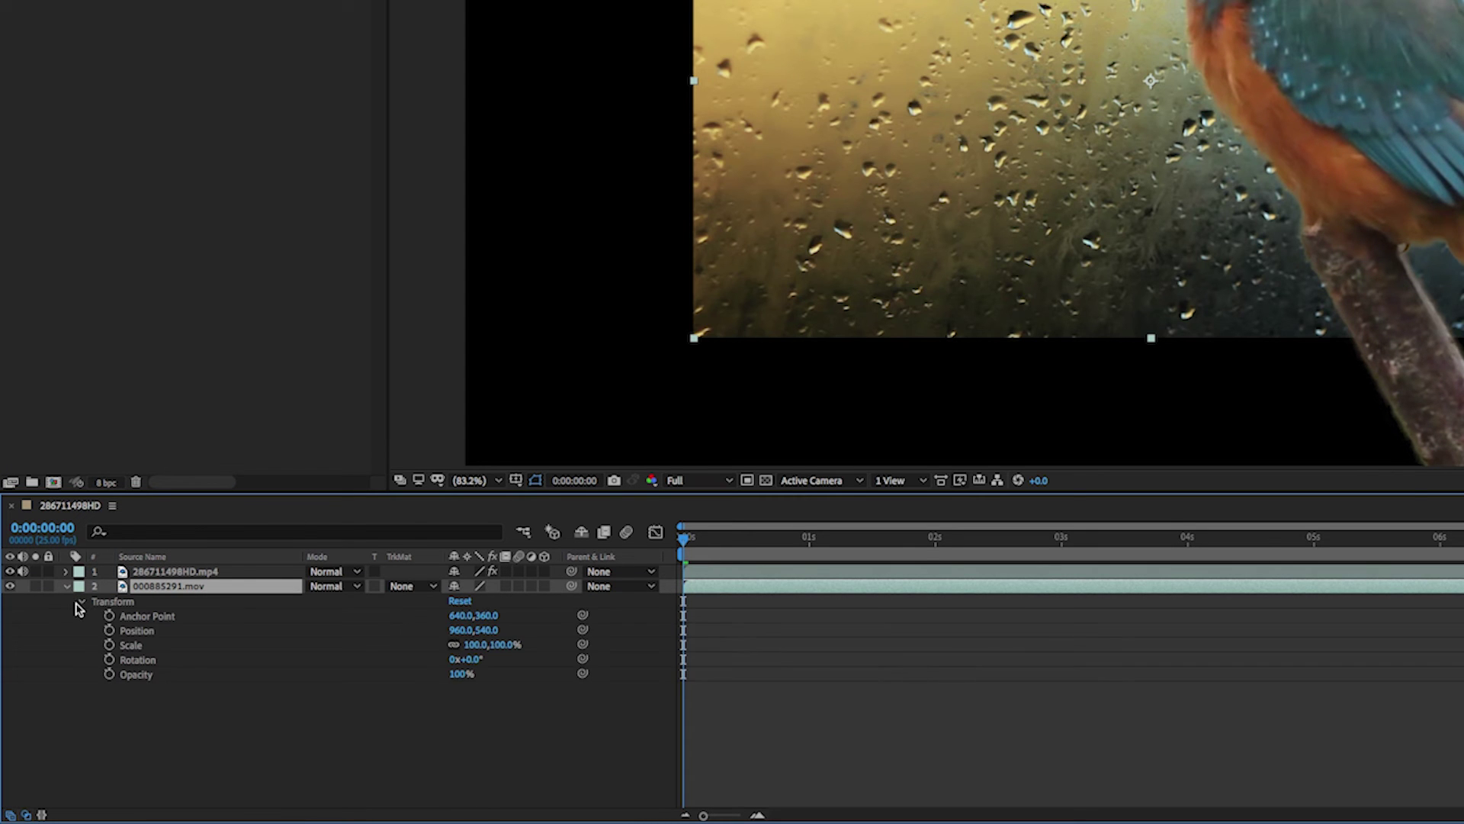
left_click(507, 644)
type("15")
type("0")
key("Return")
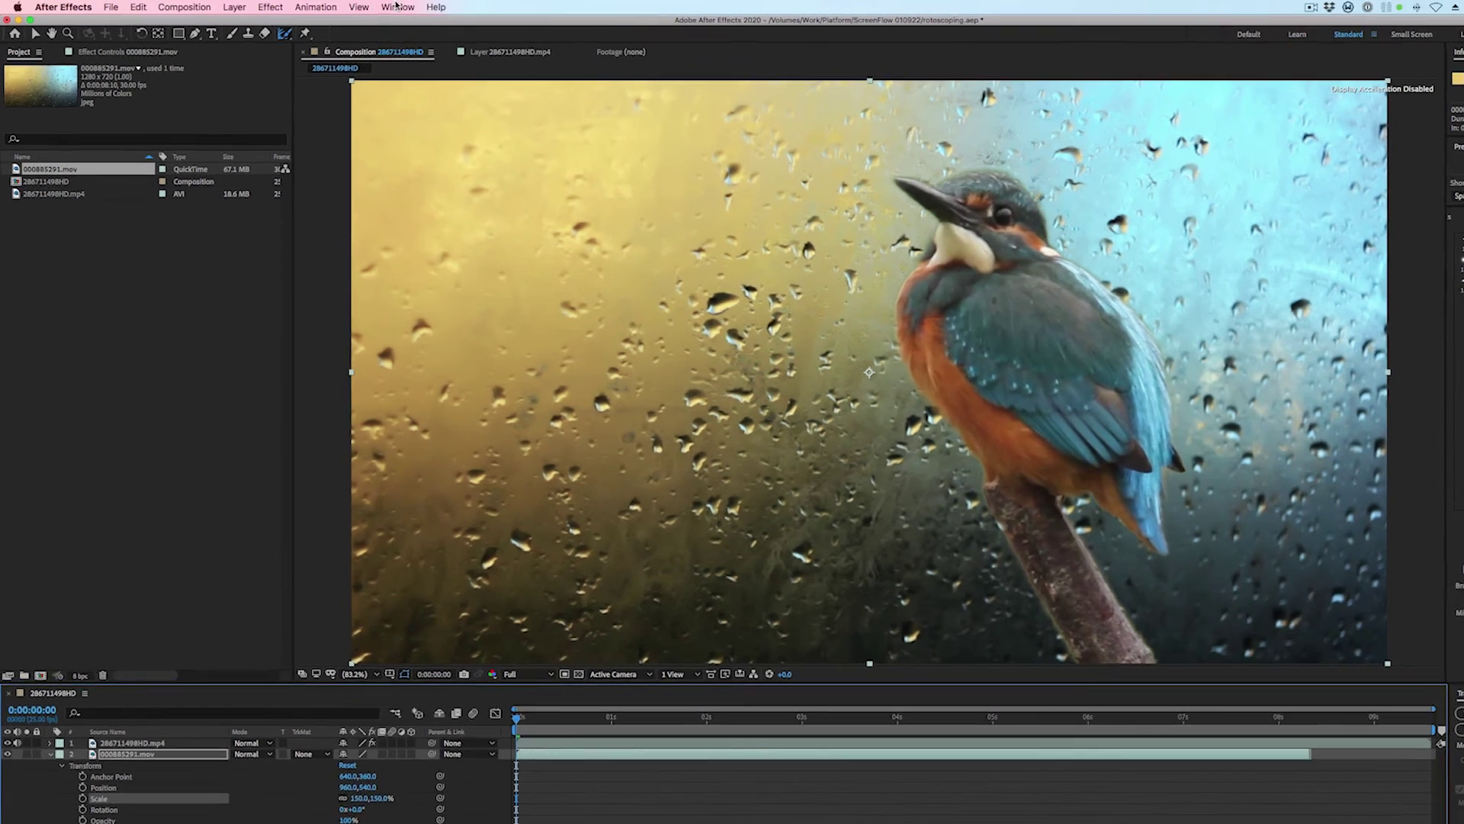
Open the Window menu to see the available panels.
left_click(352, 6)
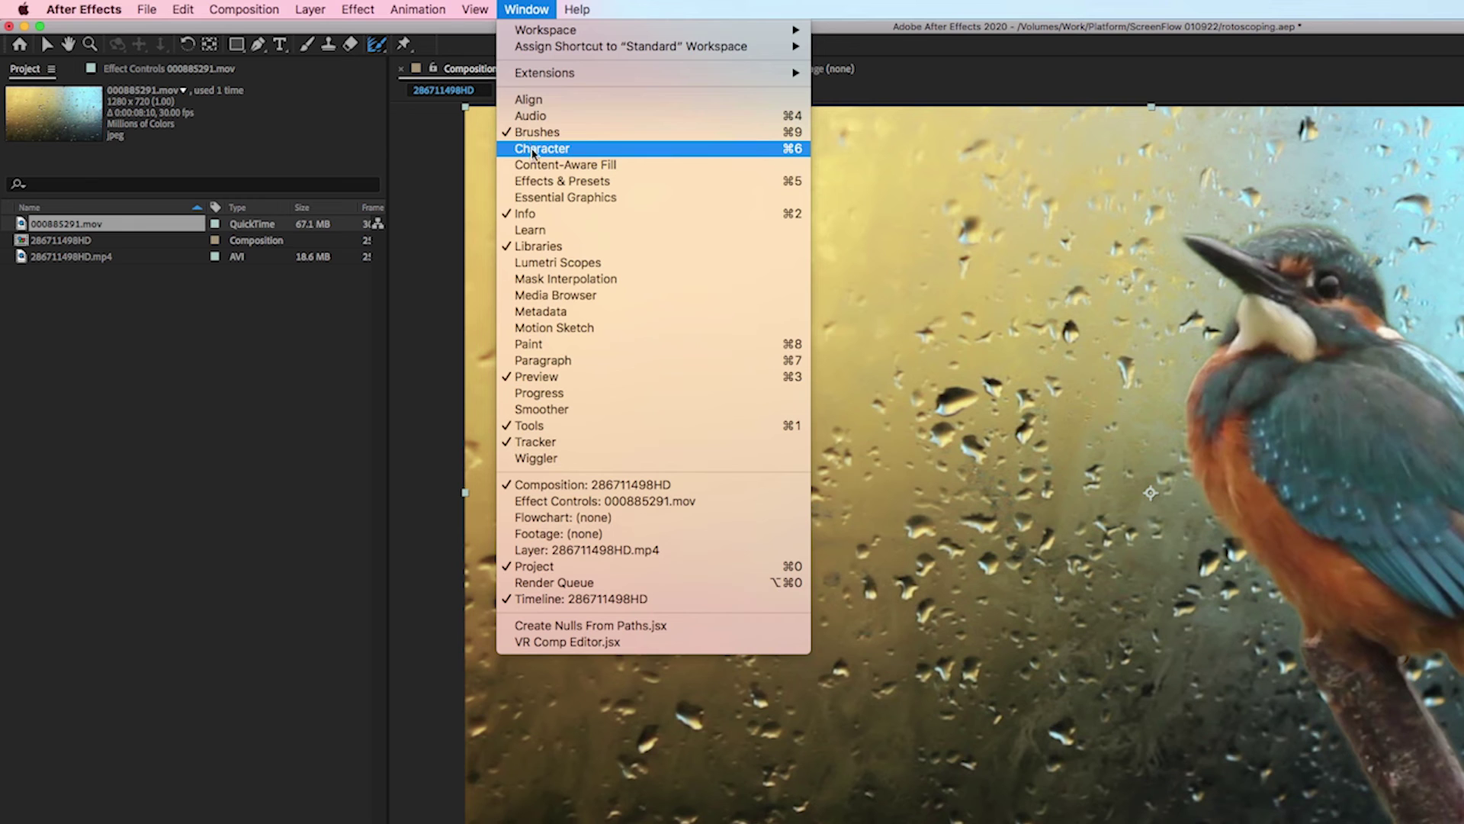